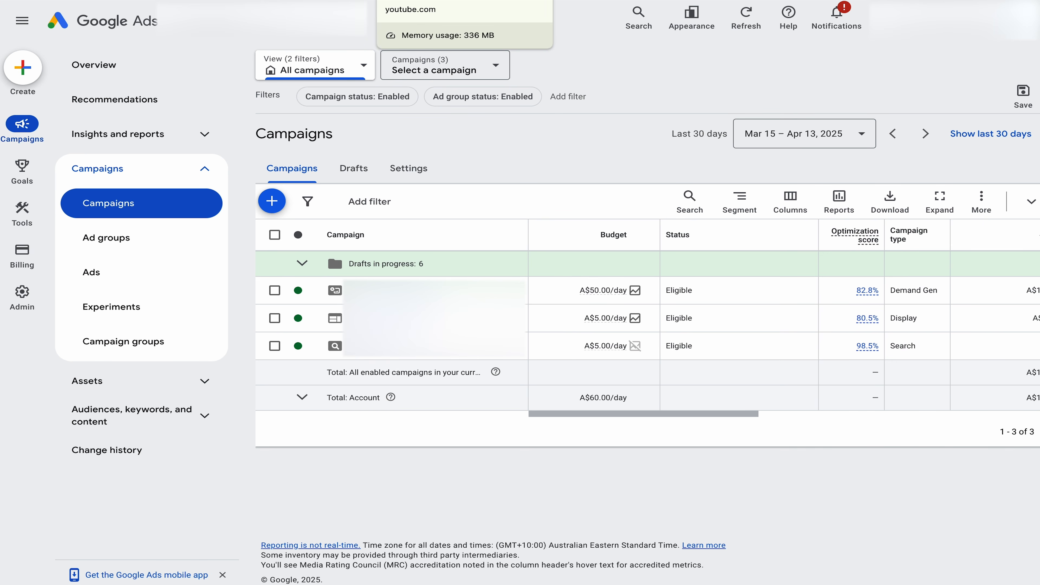
- View the two vertical YouTube example videos and return to the Google Ads campaigns list
left_click(478, 0)
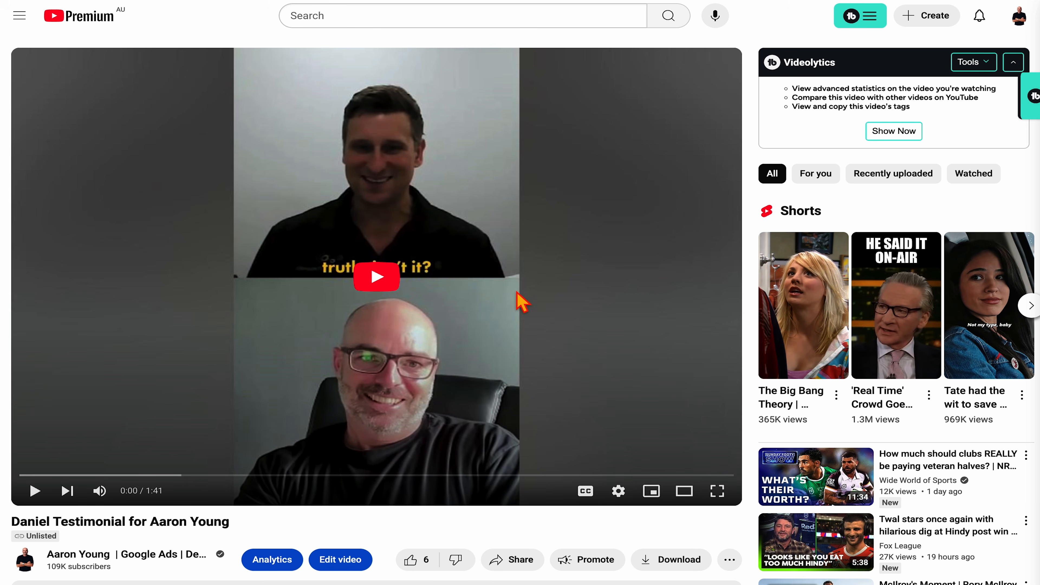
left_click(580, 0)
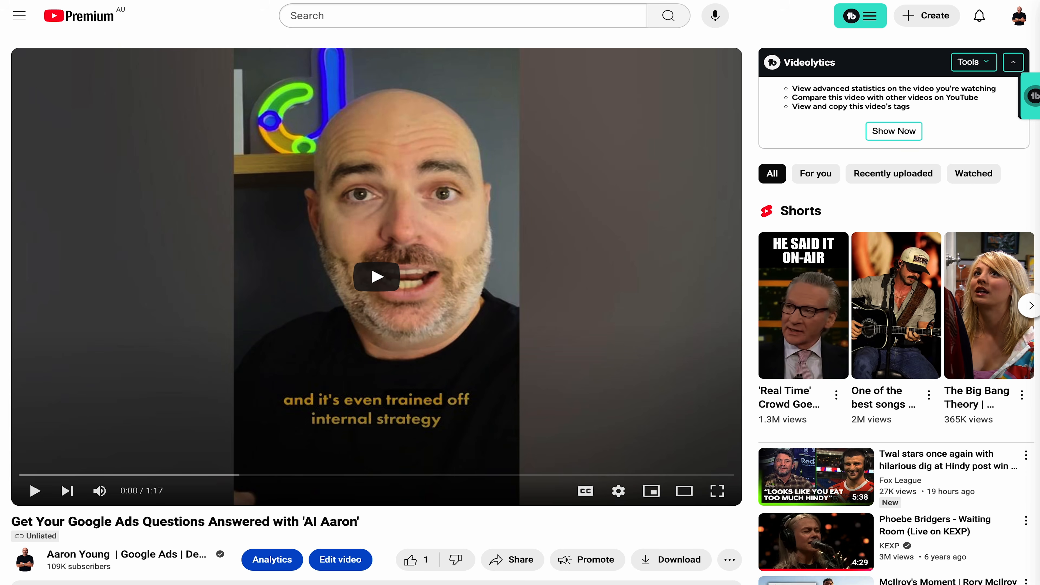
left_click(244, 1)
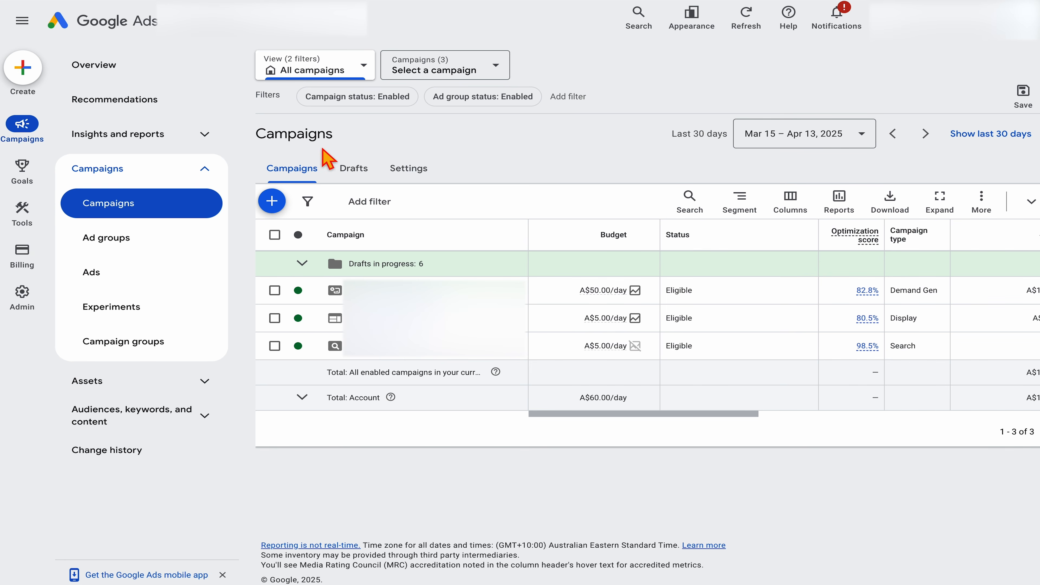
- Start a new campaign with the Leads objective
left_click(274, 207)
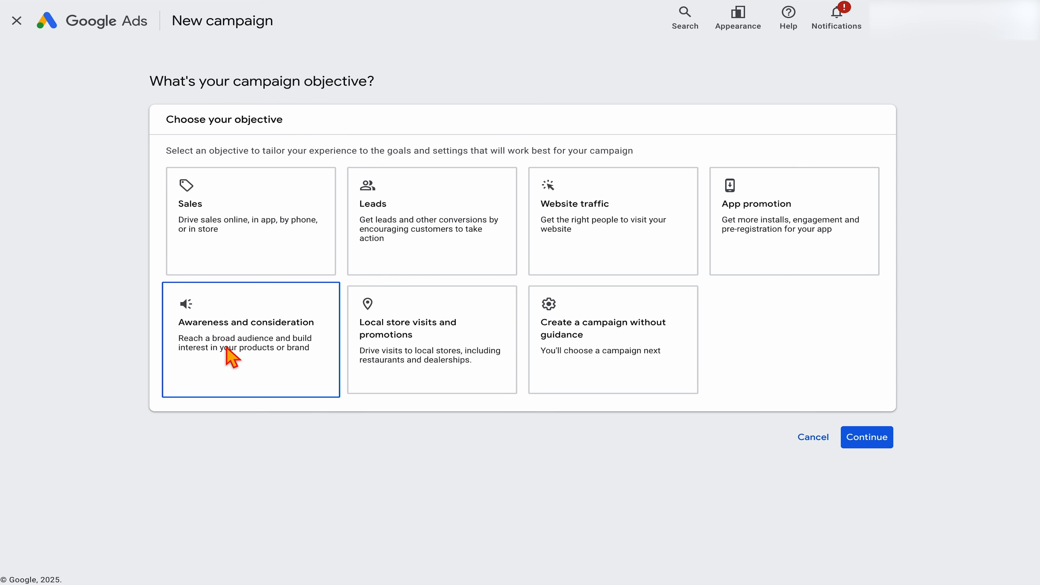
left_click(406, 242)
scroll(794, 324, "down", 5)
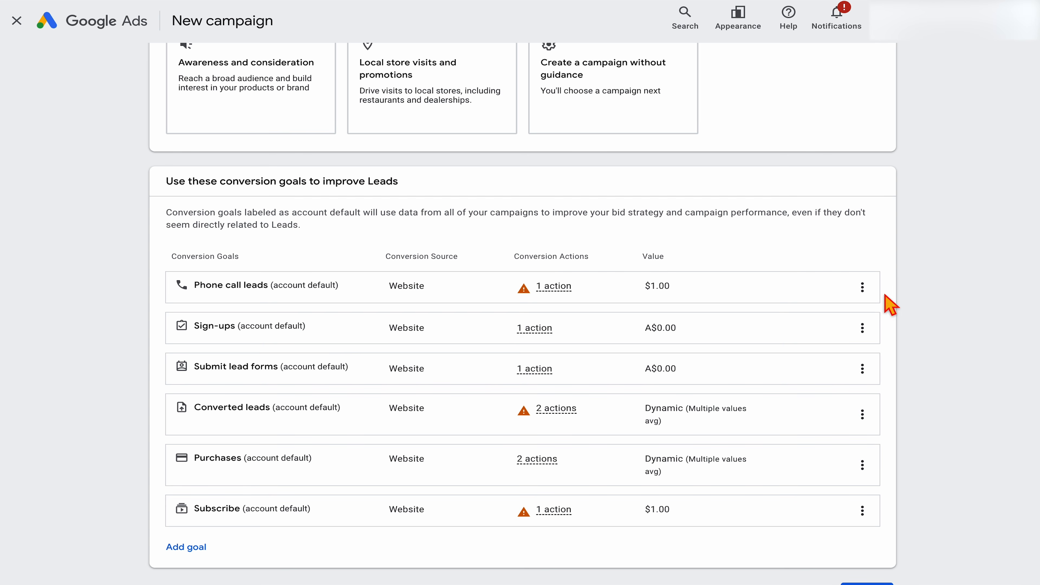
- Remove the Phone call leads and Sign-ups conversion goals from the new campaign
left_click(867, 296)
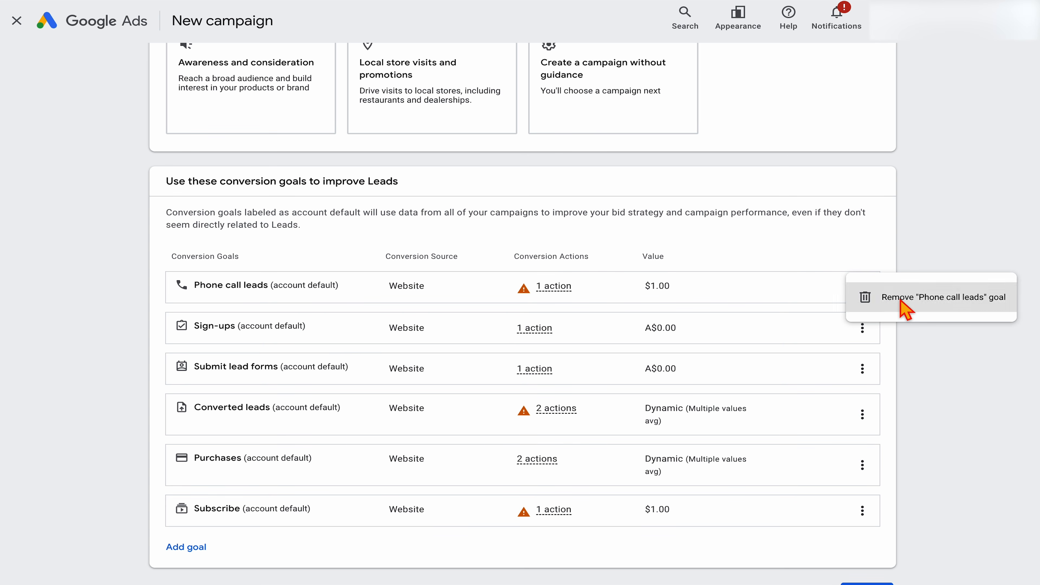
left_click(901, 303)
left_click(659, 333)
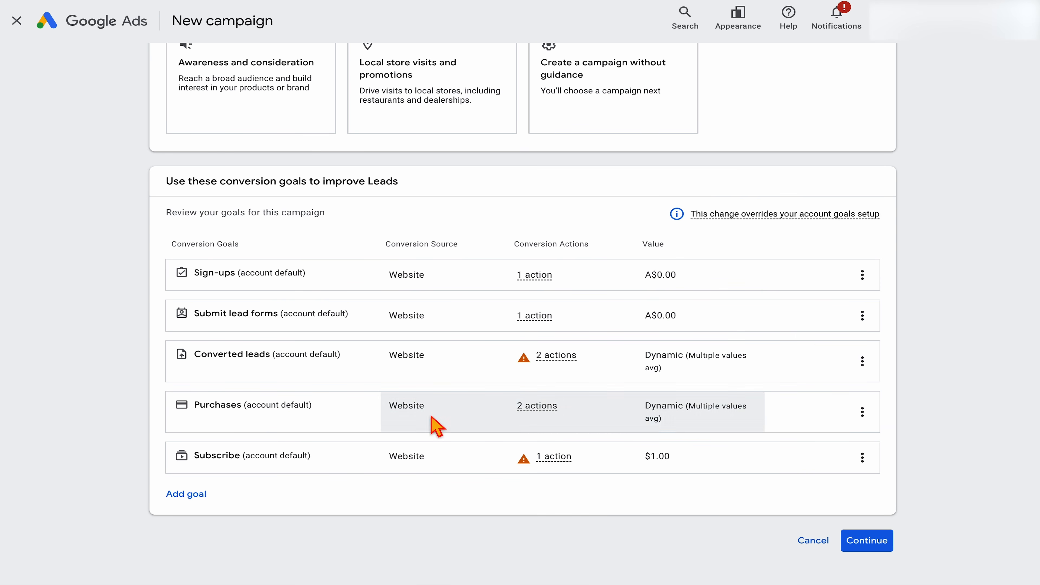
left_click(863, 275)
left_click(897, 292)
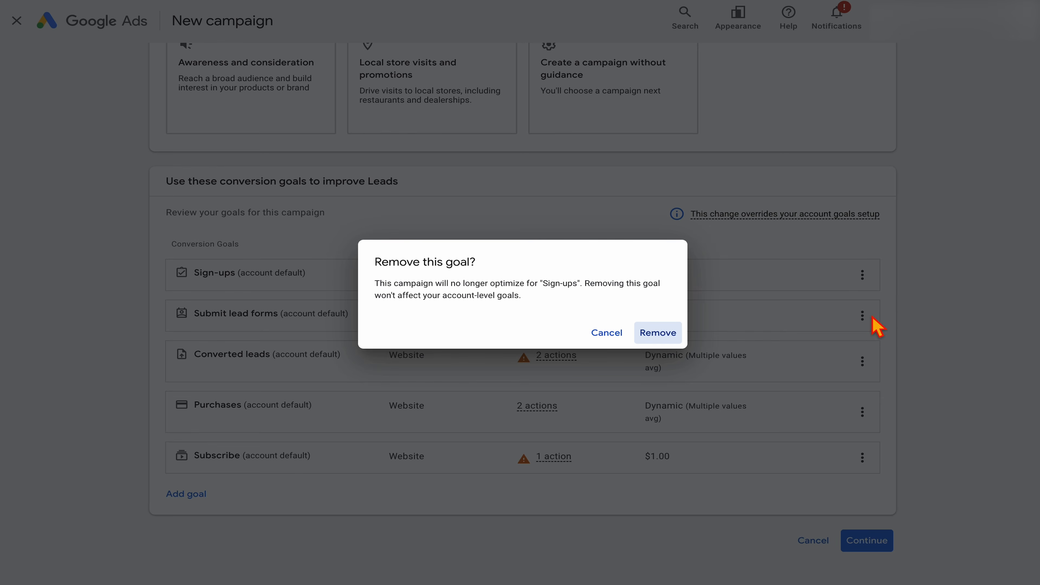
left_click(659, 332)
- Remove the Submit lead forms, Converted leads and Subscribe goals so that only Purchases is kept
left_click(863, 295)
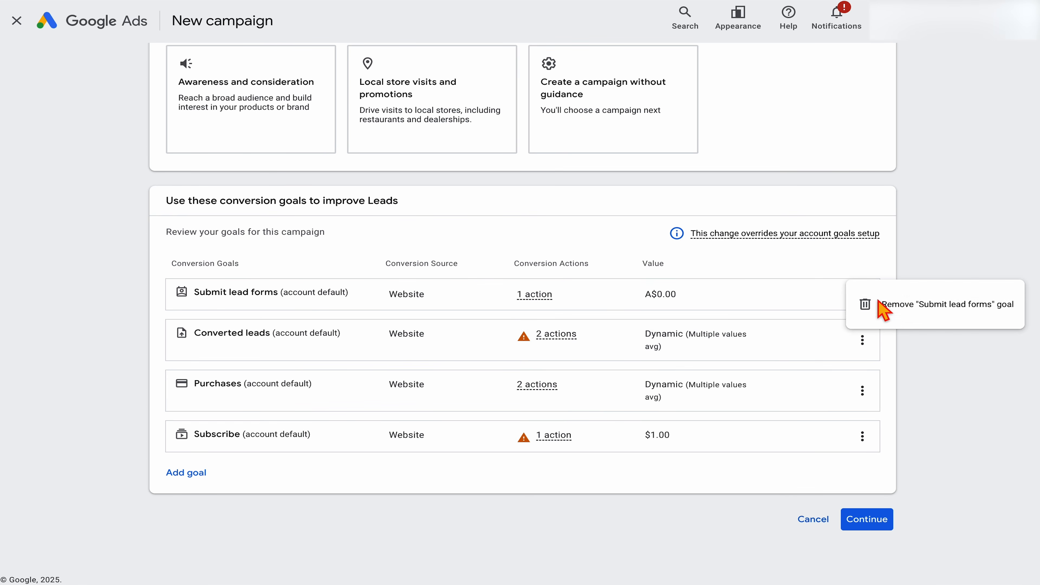
left_click(848, 311)
left_click(657, 332)
left_click(659, 333)
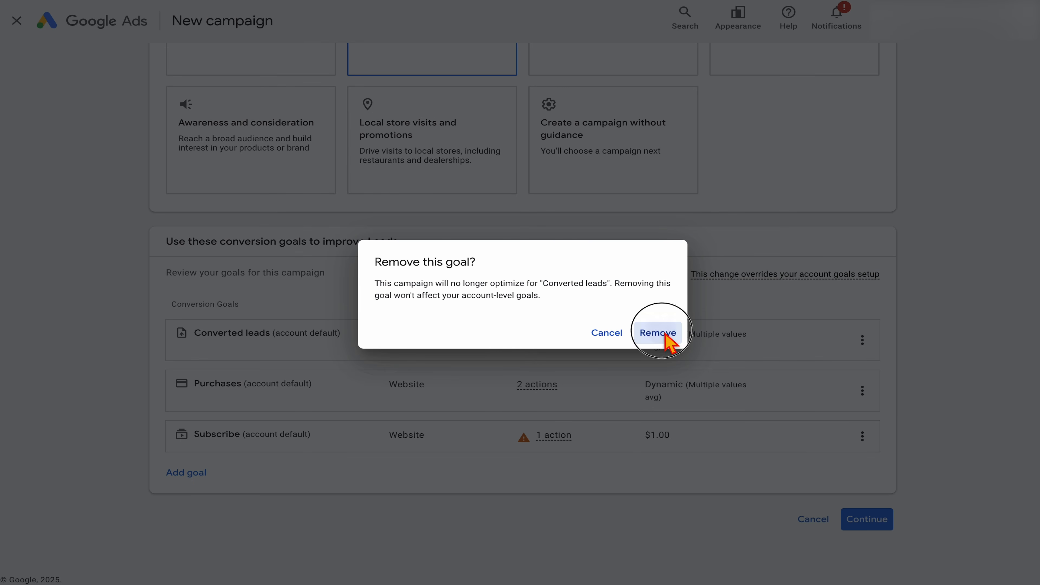
left_click(863, 435)
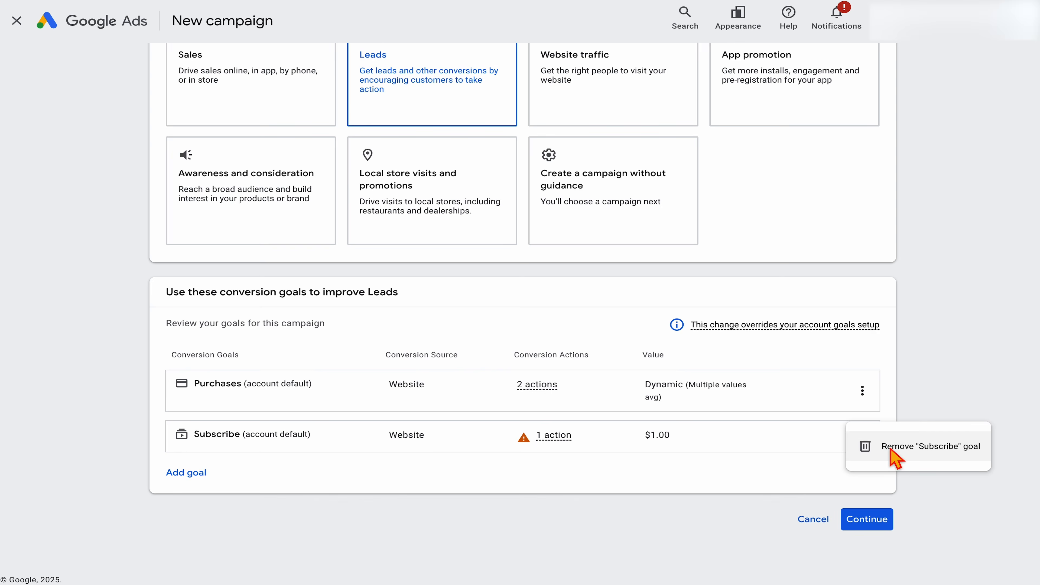
left_click(888, 451)
left_click(659, 332)
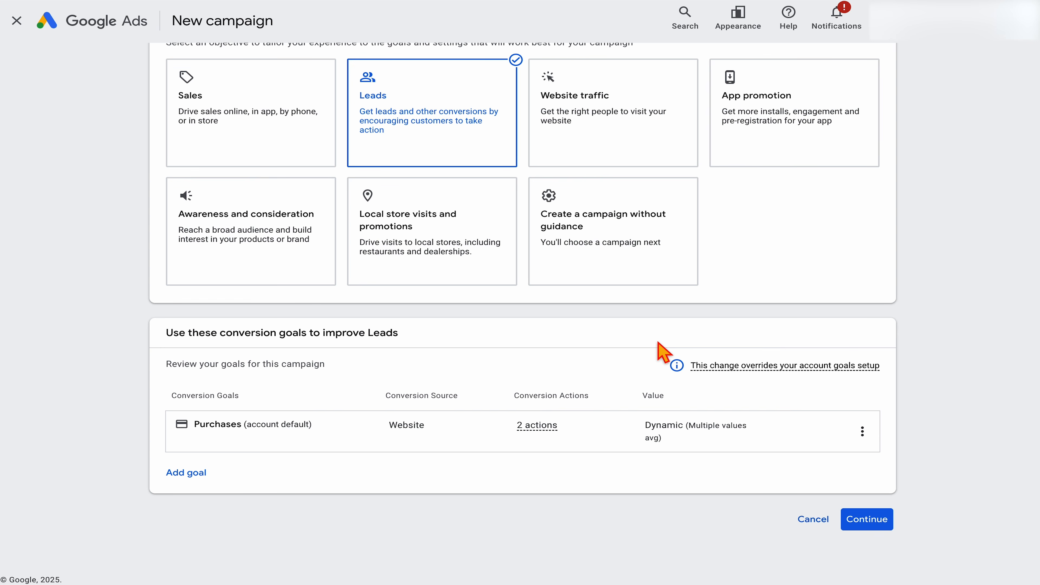
- Choose the Demand Gen campaign type and name the campaign "Demand Gen - New Customers"
left_click(874, 527)
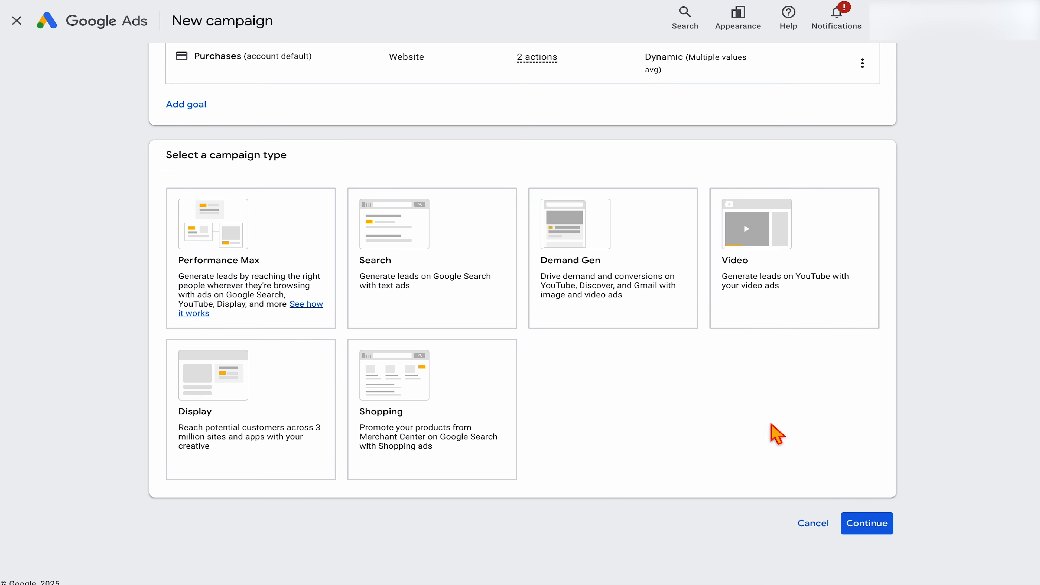
left_click(632, 309)
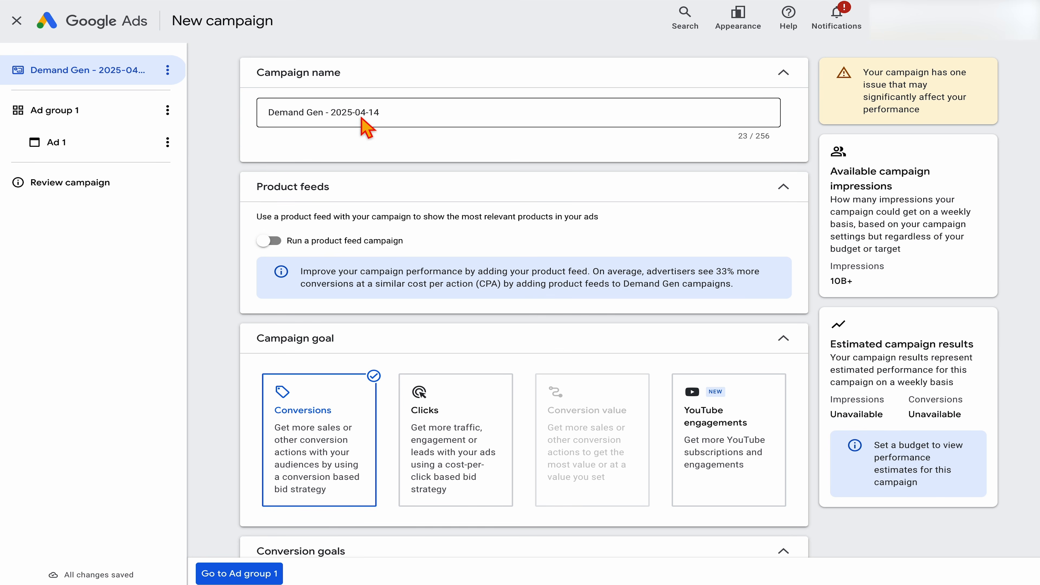
left_click_drag(332, 114, 412, 116)
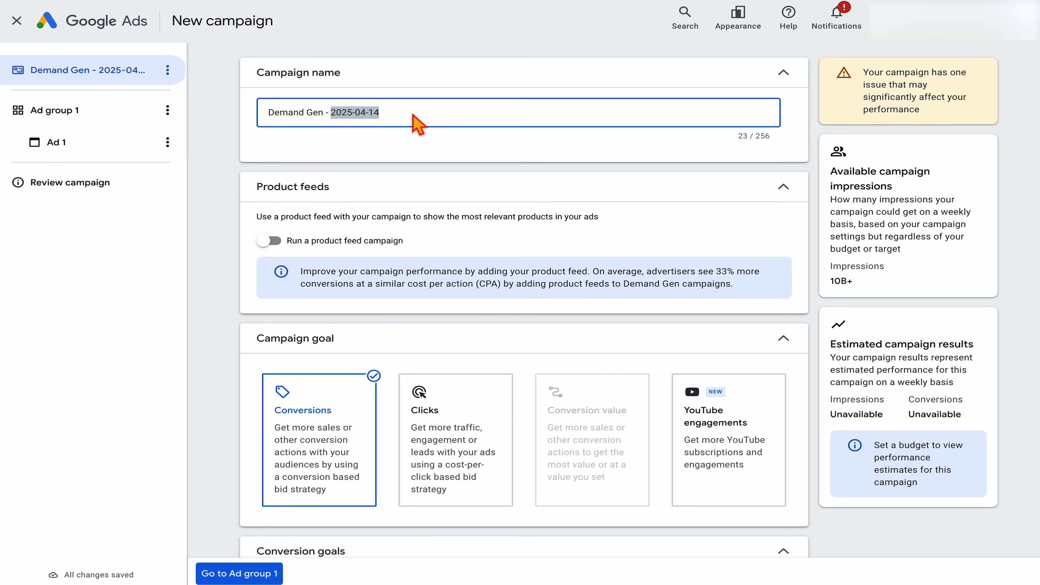
type("New Customers")
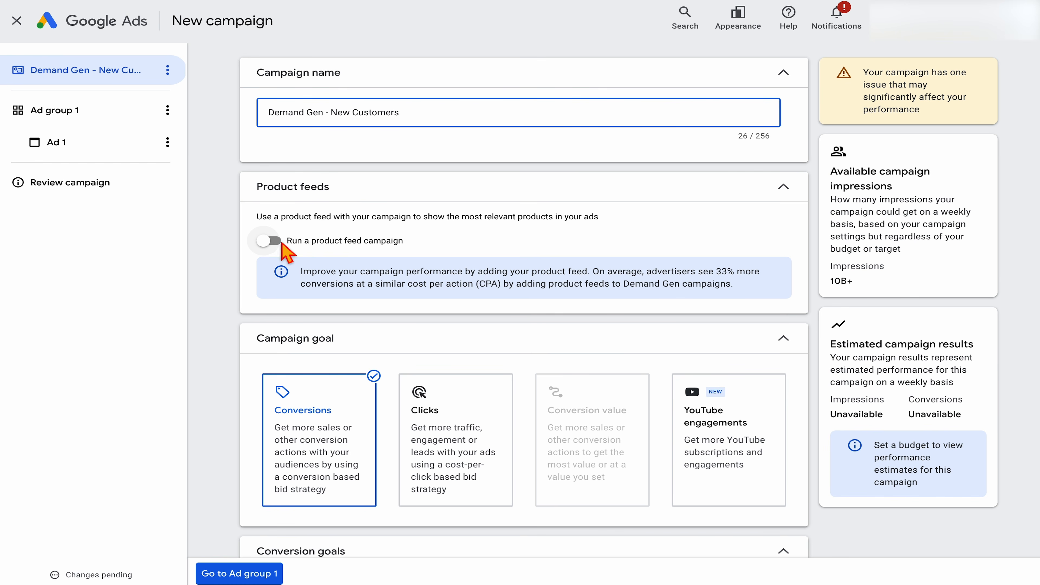
- Set the campaign's daily budget to A$20
scroll(358, 297, "down", 3)
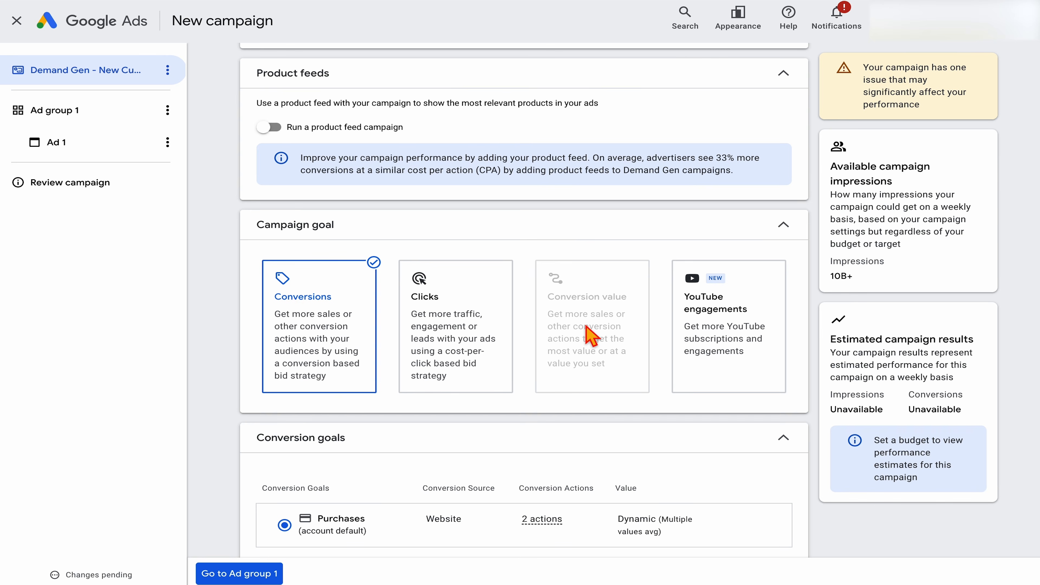
scroll(590, 334, "down", 10)
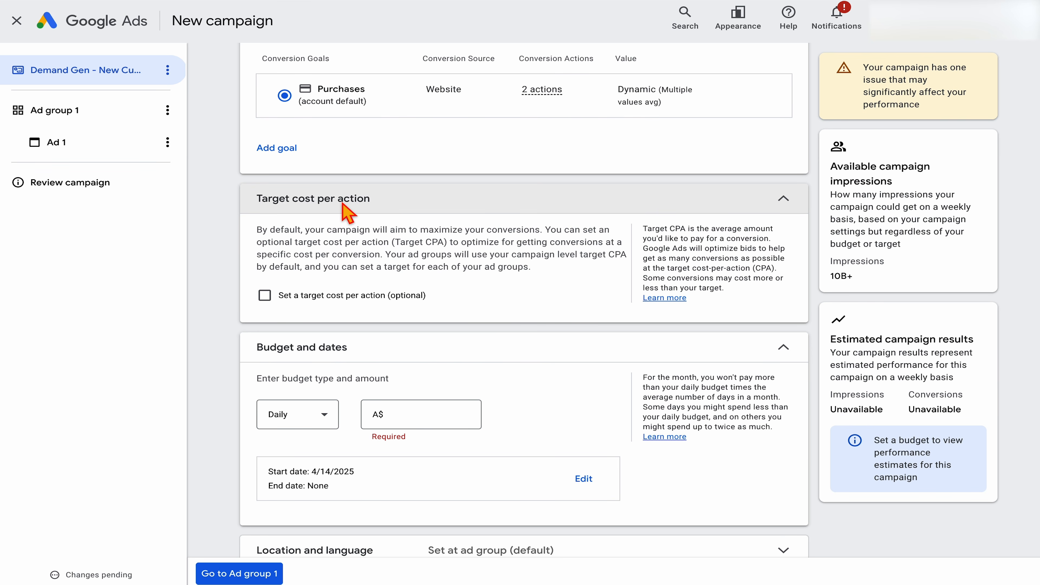
scroll(343, 230, "up", 6)
scroll(344, 242, "down", 5)
scroll(344, 254, "down", 2)
left_click(418, 348)
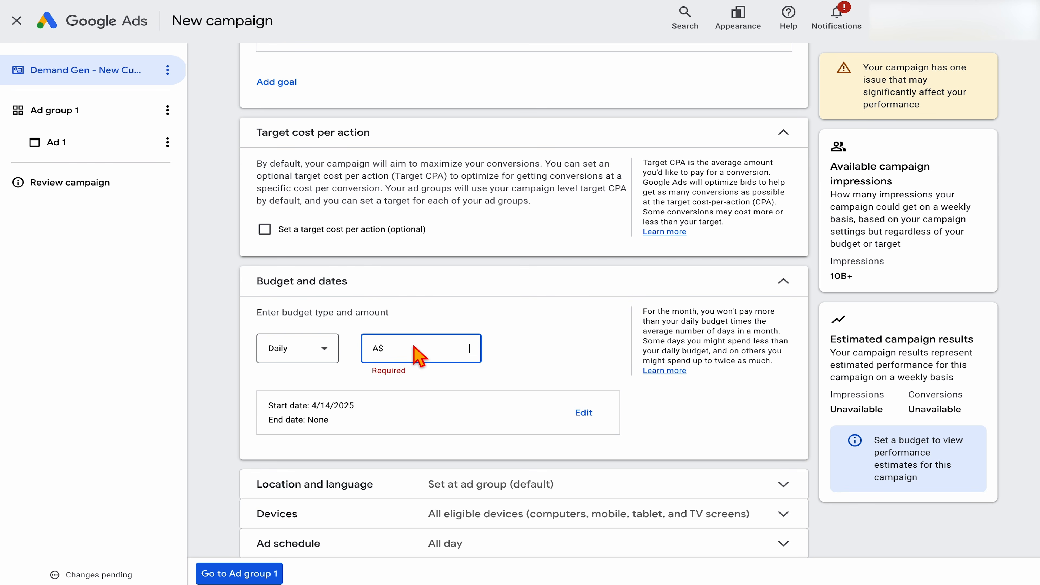
type("20")
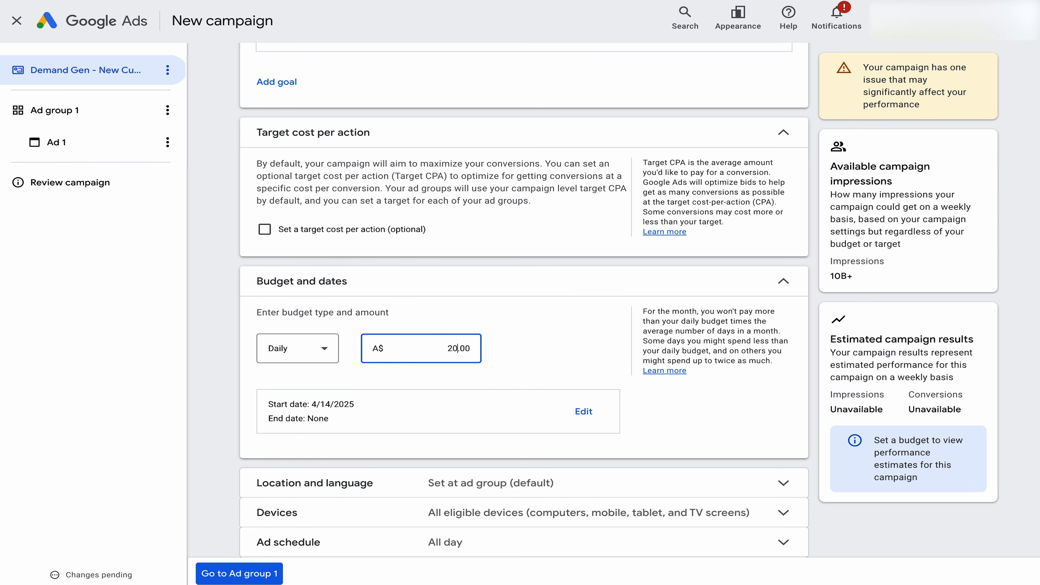
- Examine the campaign-level location and language option and the specific device targeting choices, keeping all eligible devices selected
scroll(422, 368, "down", 5)
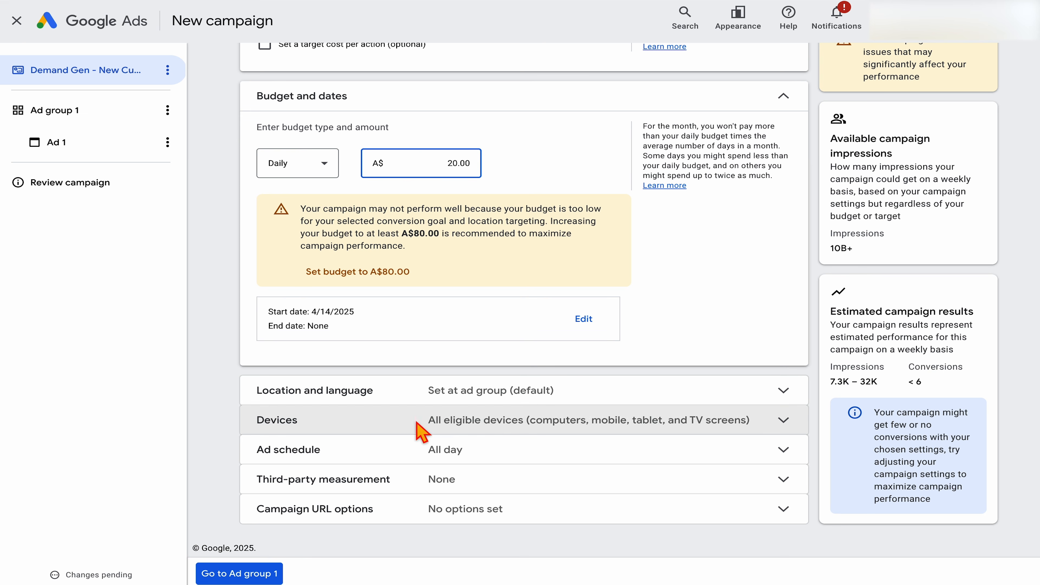
left_click(452, 392)
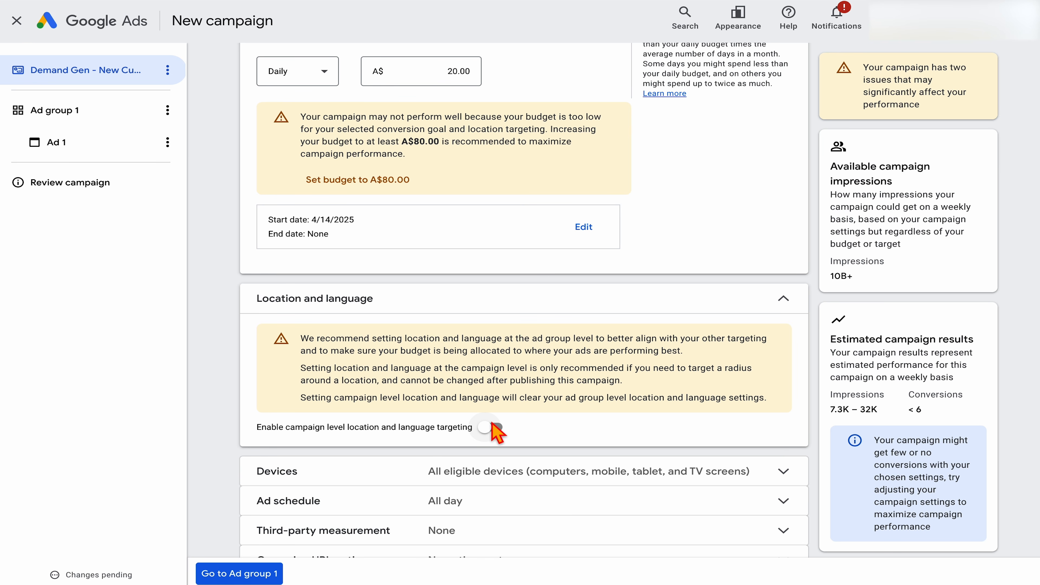
scroll(496, 430, "down", 1)
left_click(508, 428)
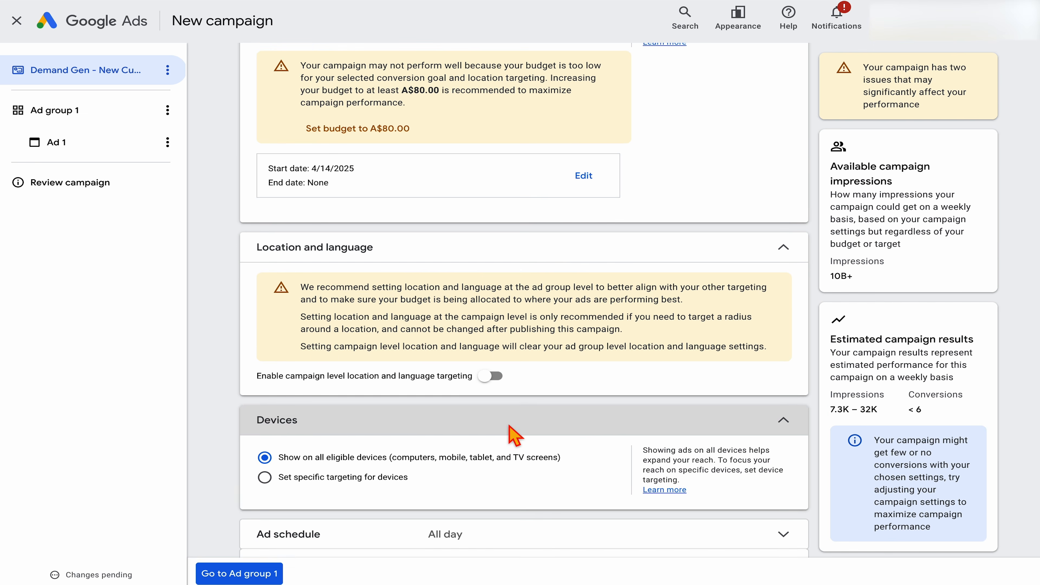
scroll(512, 430, "down", 1)
left_click(383, 419)
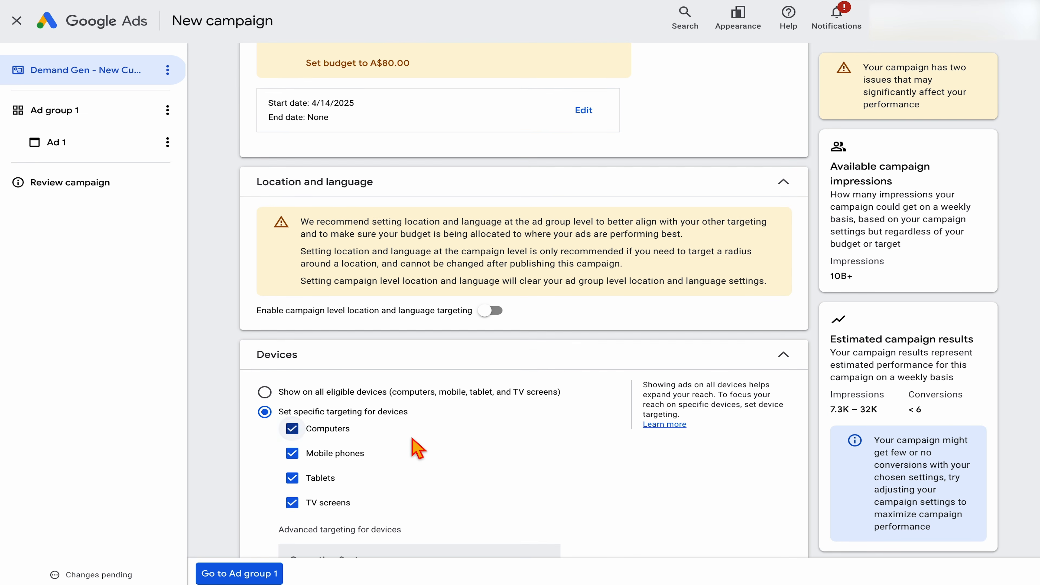
scroll(418, 449, "down", 1)
scroll(422, 451, "down", 1)
left_click(411, 303)
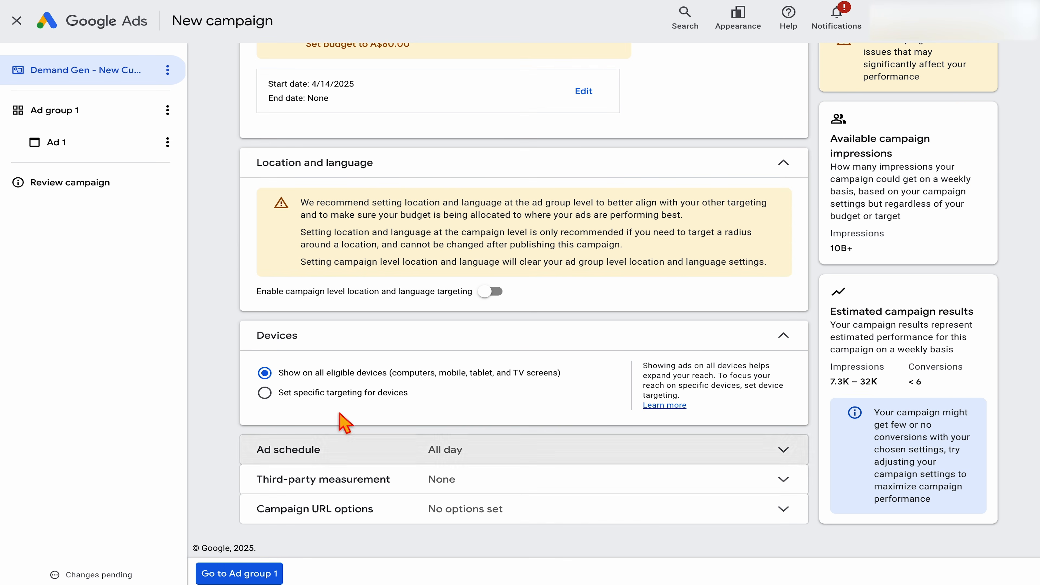
- Go to the campaign's first ad group and rename it "Shorts"
left_click(259, 575)
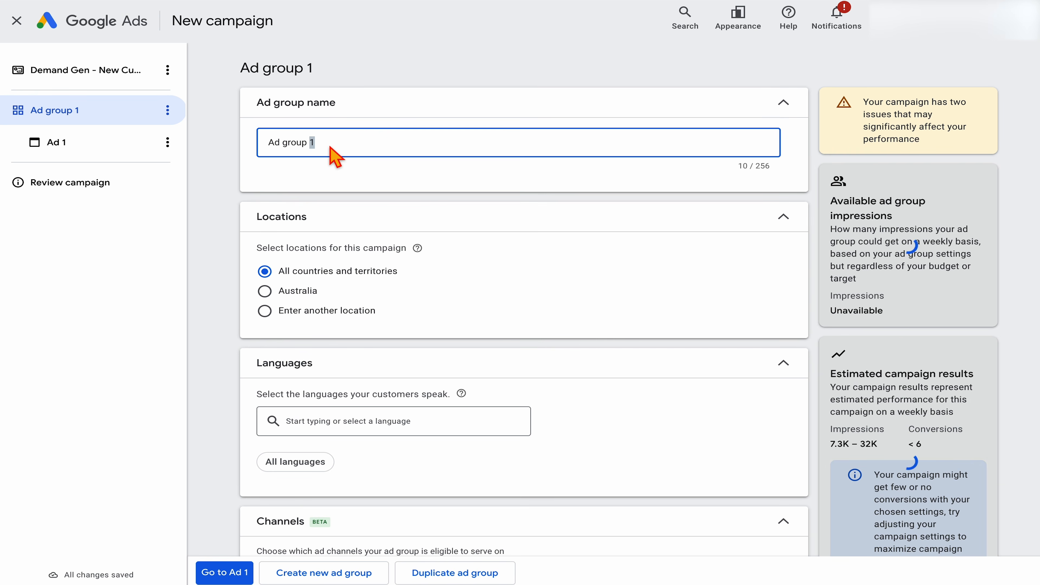
triple_click(330, 146)
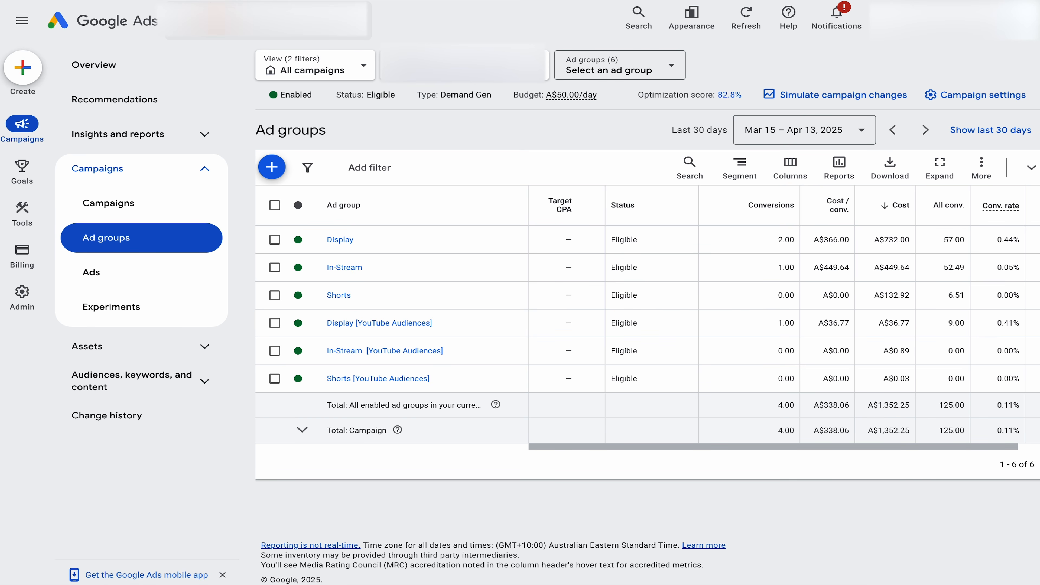
key("ctrl+Tab")
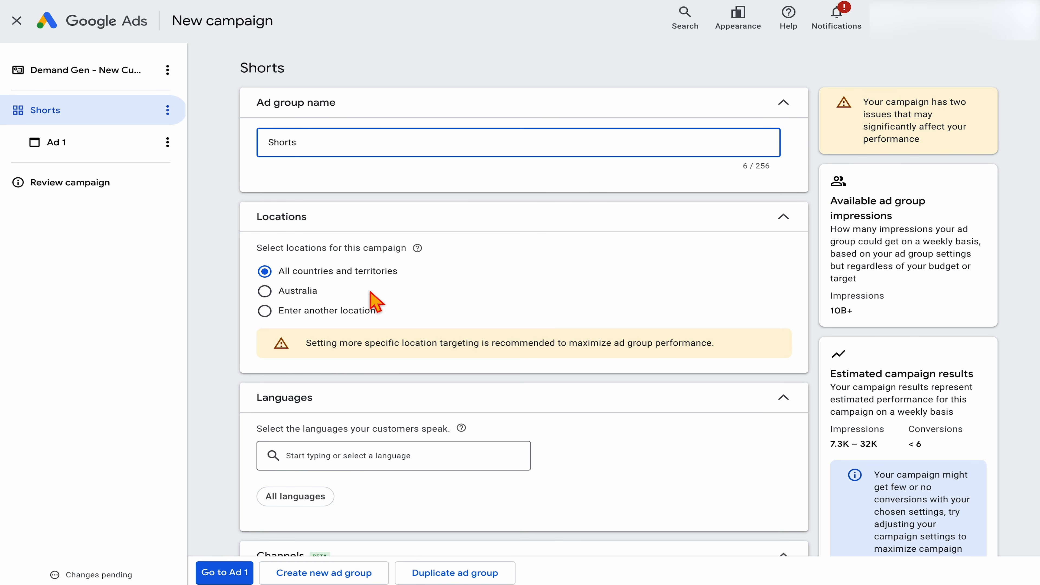
- Target the Shorts ad group to Australia and the English language
left_click(306, 294)
scroll(348, 311, "down", 3)
left_click(345, 308)
type("en")
left_click(356, 340)
- Limit the ad group's channels to YouTube Shorts, excluding YouTube in-stream, YouTube in-feed, Discover, Gmail and Google Display Network
scroll(368, 328, "down", 2)
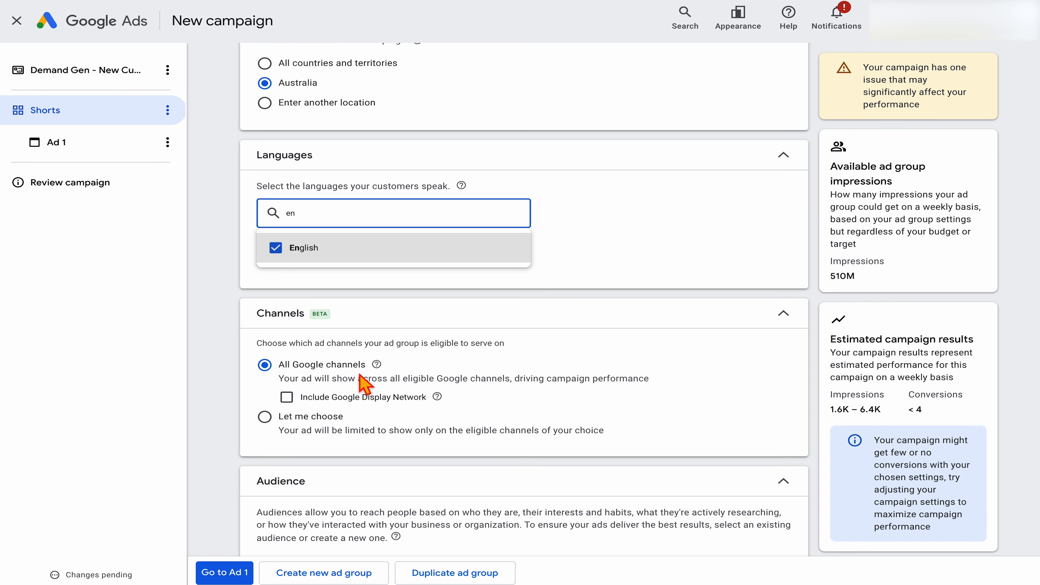
left_click(265, 418)
scroll(407, 368, "down", 2)
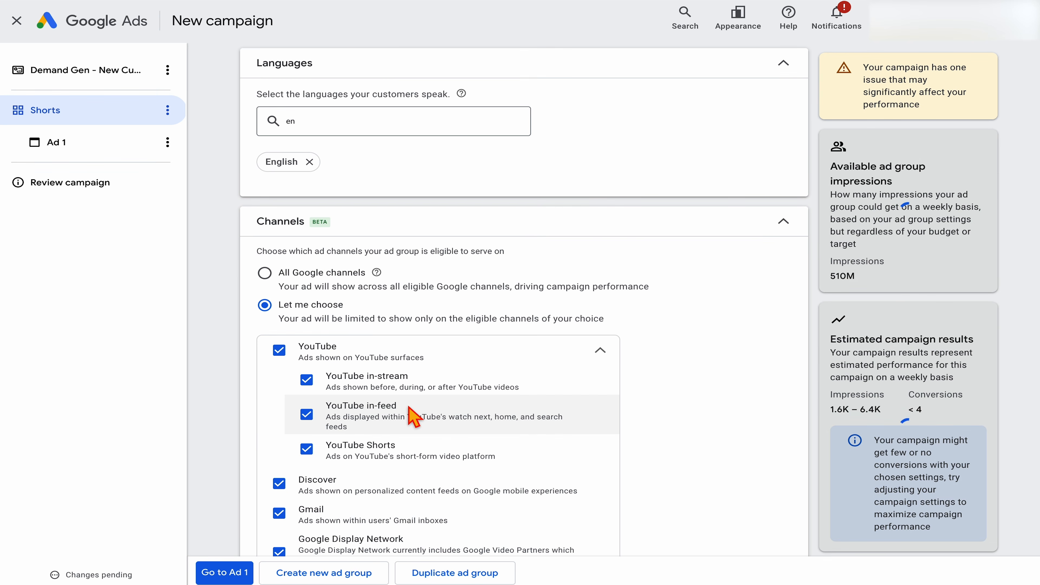
left_click(417, 414)
left_click(422, 393)
left_click(395, 484)
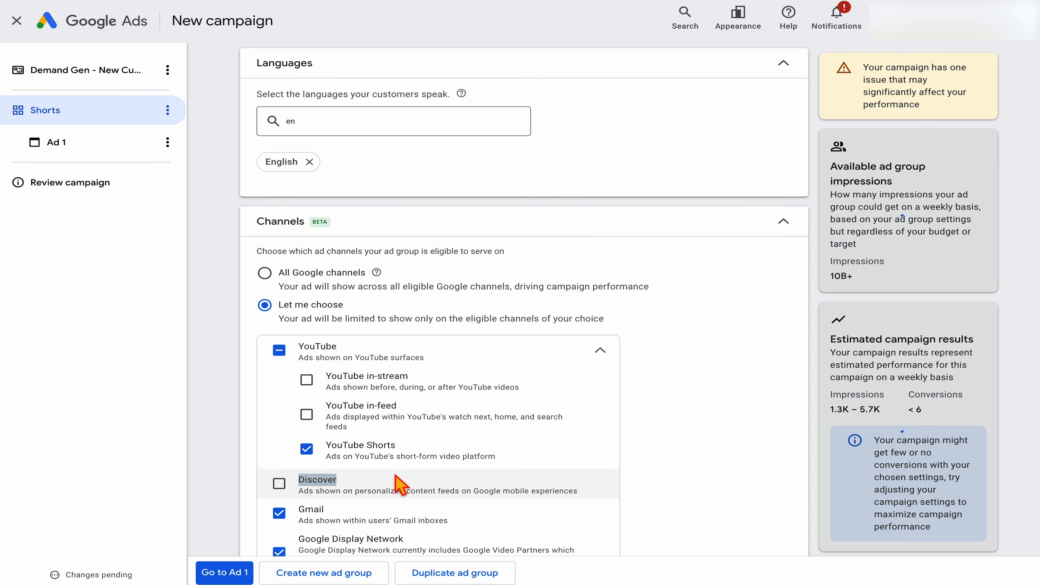
scroll(394, 492, "down", 1)
left_click(394, 494)
left_click(395, 502)
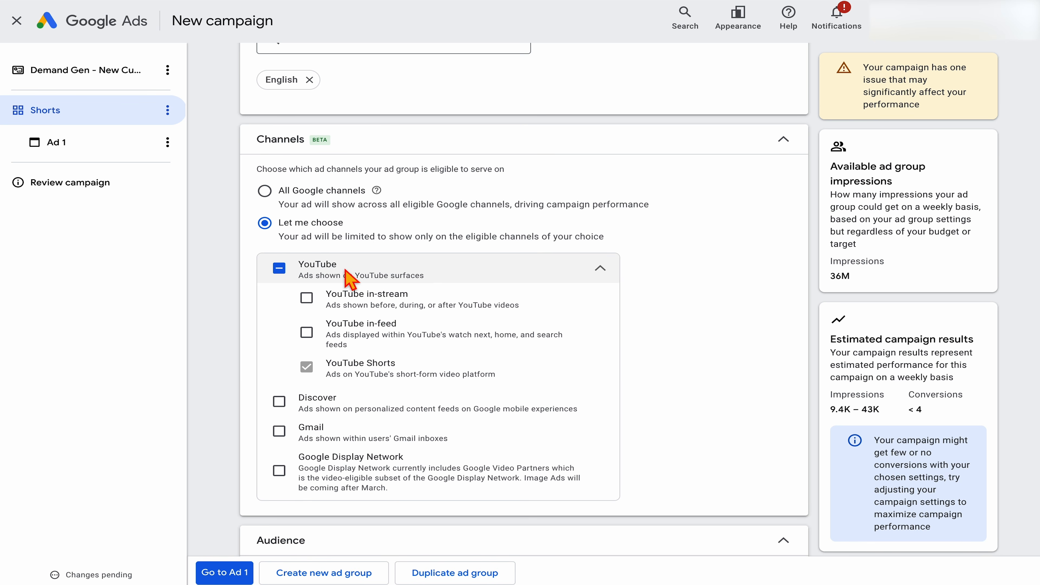
- Turn off optimized targeting for the Shorts ad group
scroll(349, 278, "down", 7)
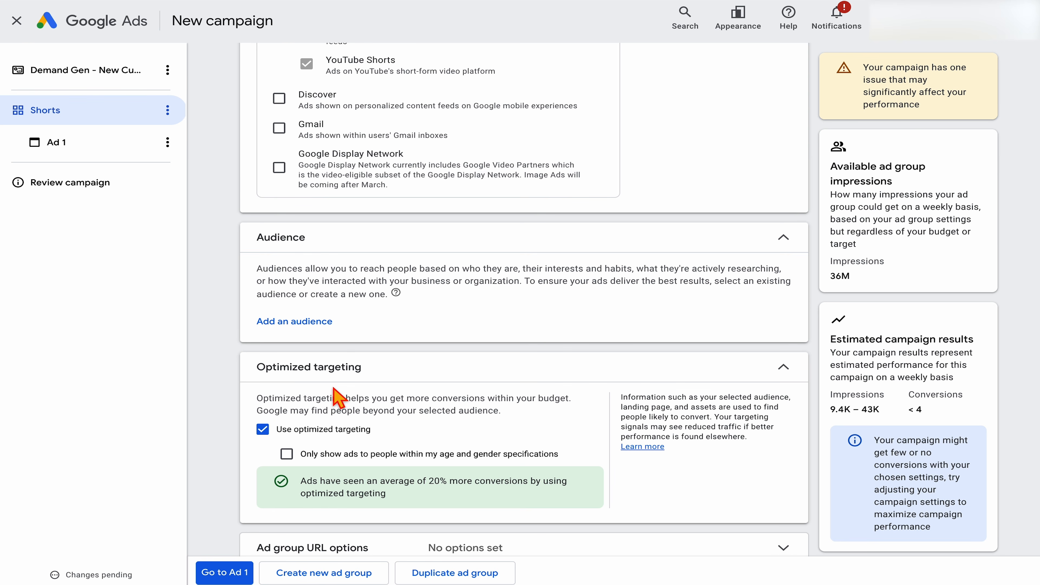
left_click(263, 430)
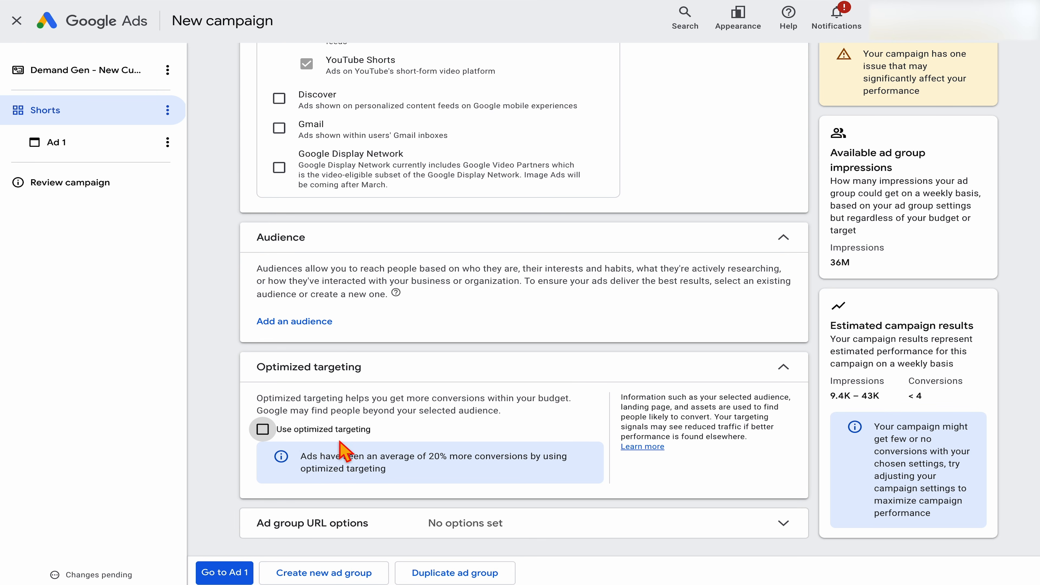
scroll(360, 367, "down", 1)
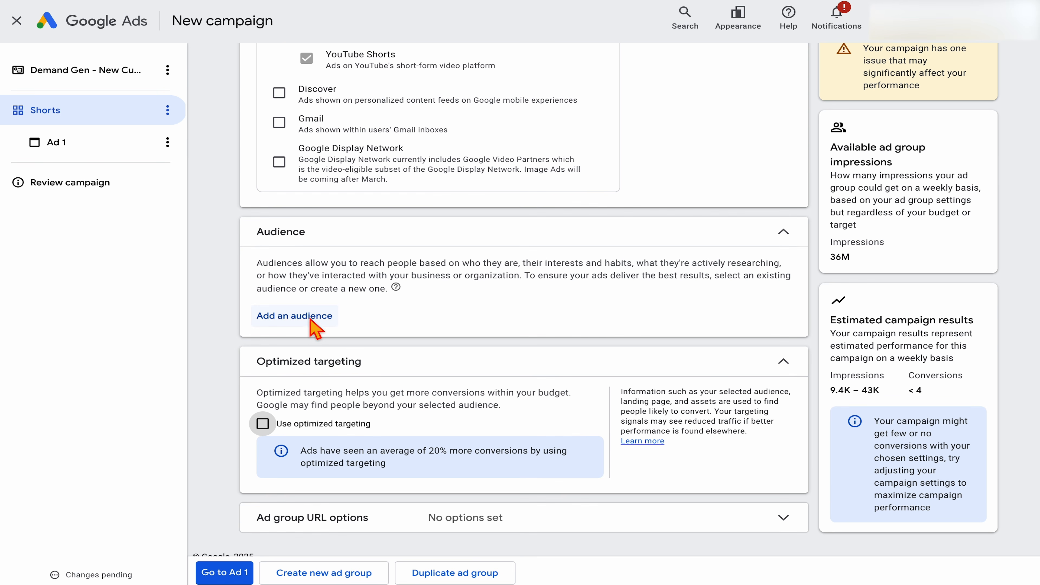
- Create a new audience named "Lookalike Audience" for the Shorts ad group
left_click(298, 322)
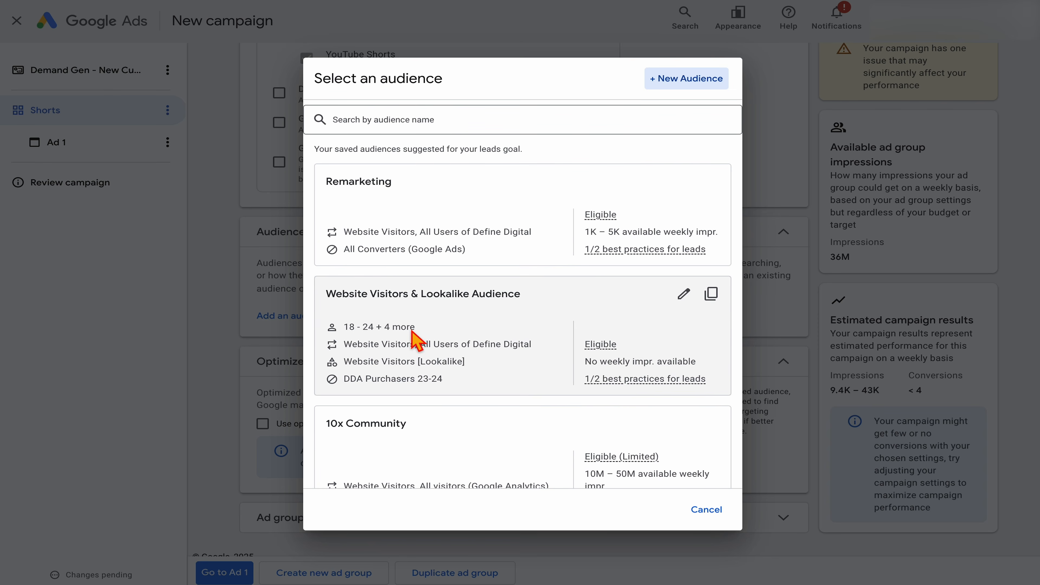
left_click(669, 86)
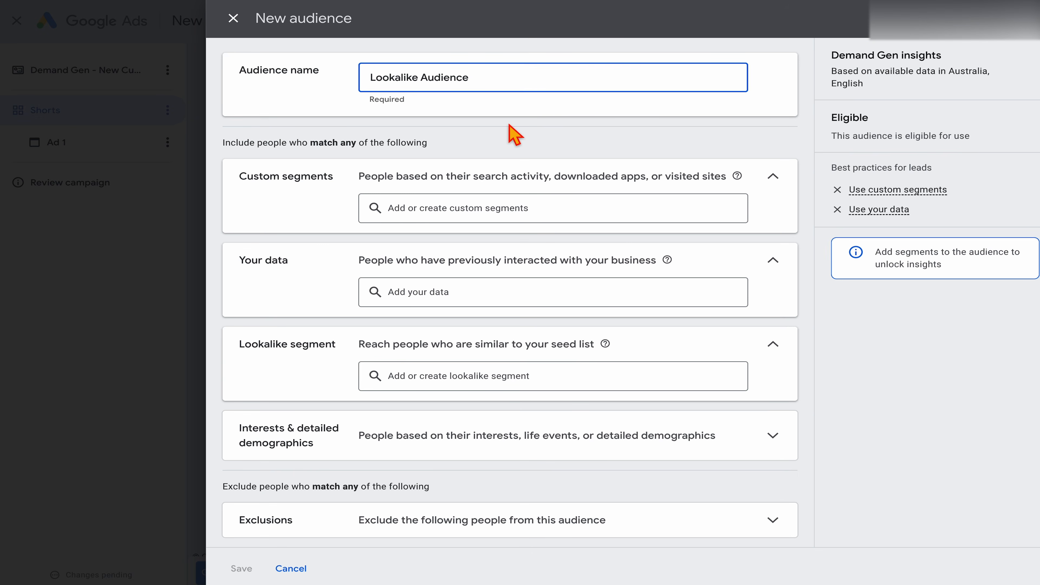
scroll(515, 249, "down", 2)
scroll(515, 248, "up", 2)
scroll(491, 225, "down", 1)
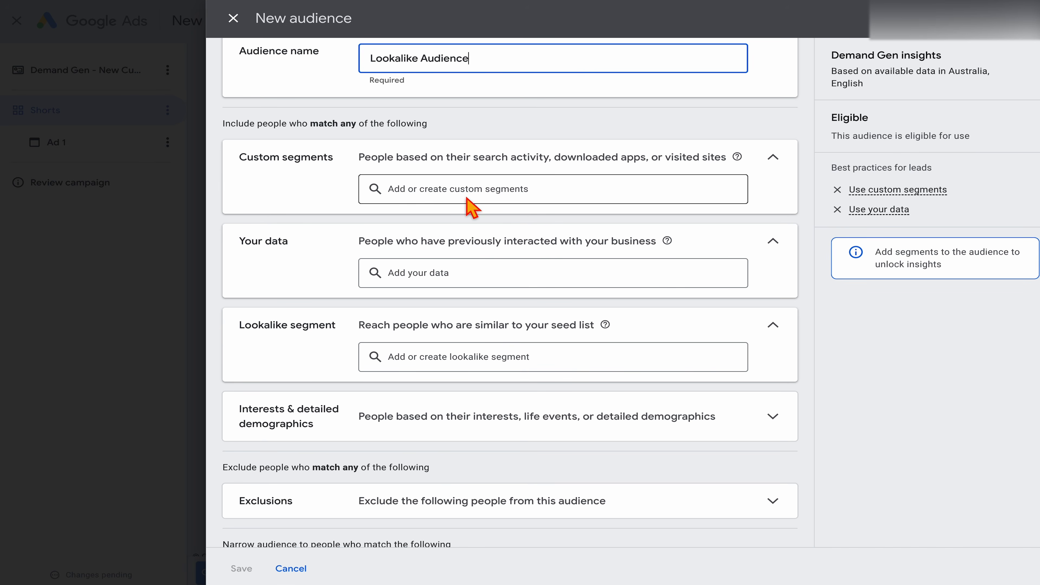
- Examine the existing custom segments and the options for defining a new custom segment, then close the form without saving
left_click(386, 190)
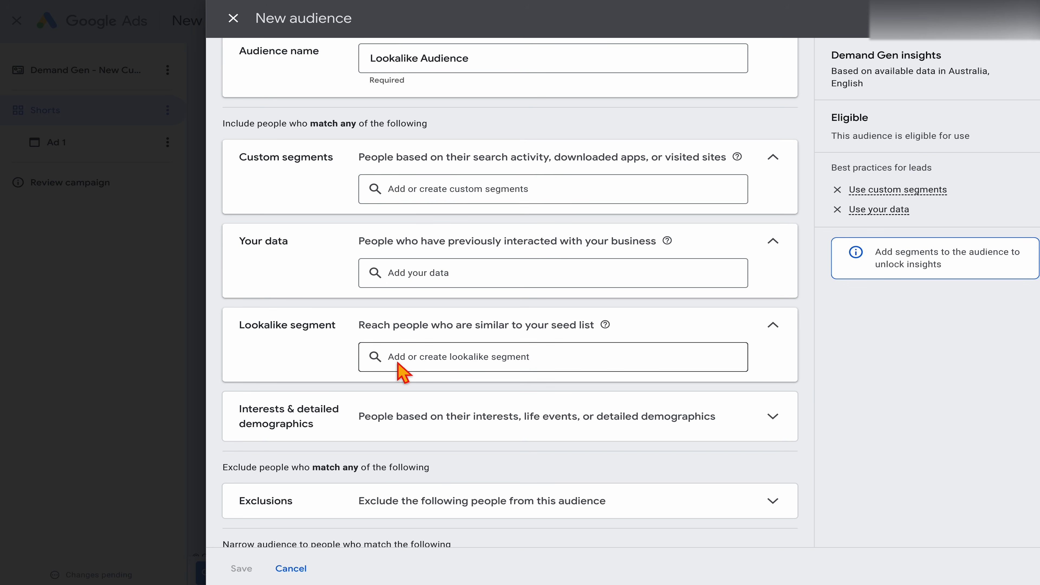
left_click(394, 194)
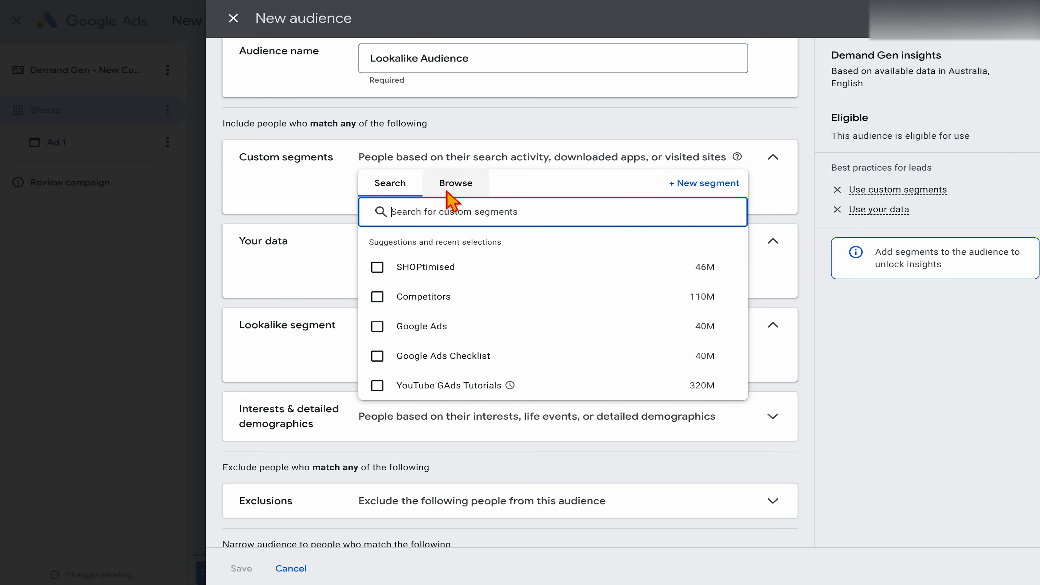
left_click(702, 184)
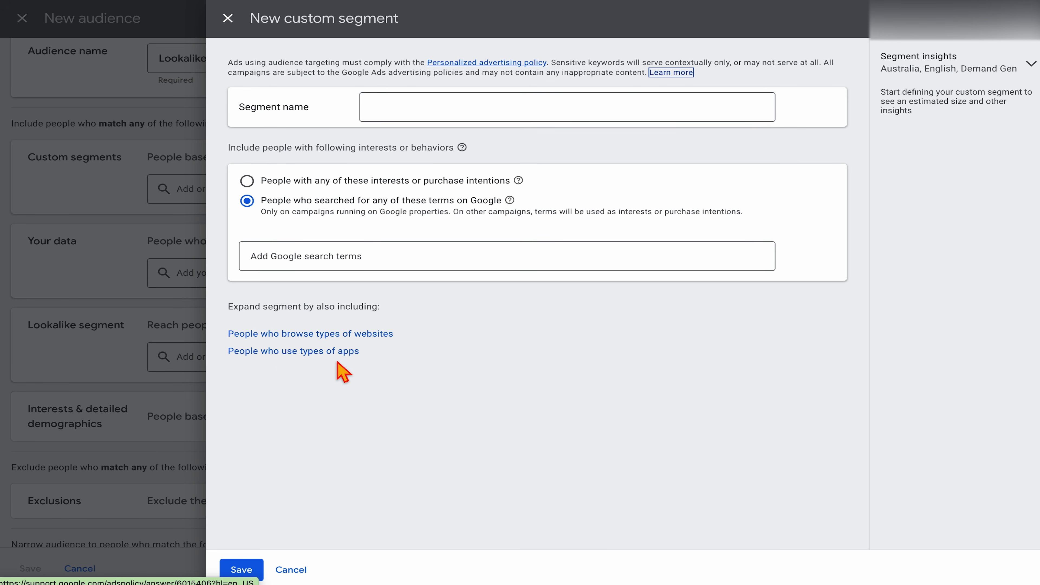
left_click(228, 19)
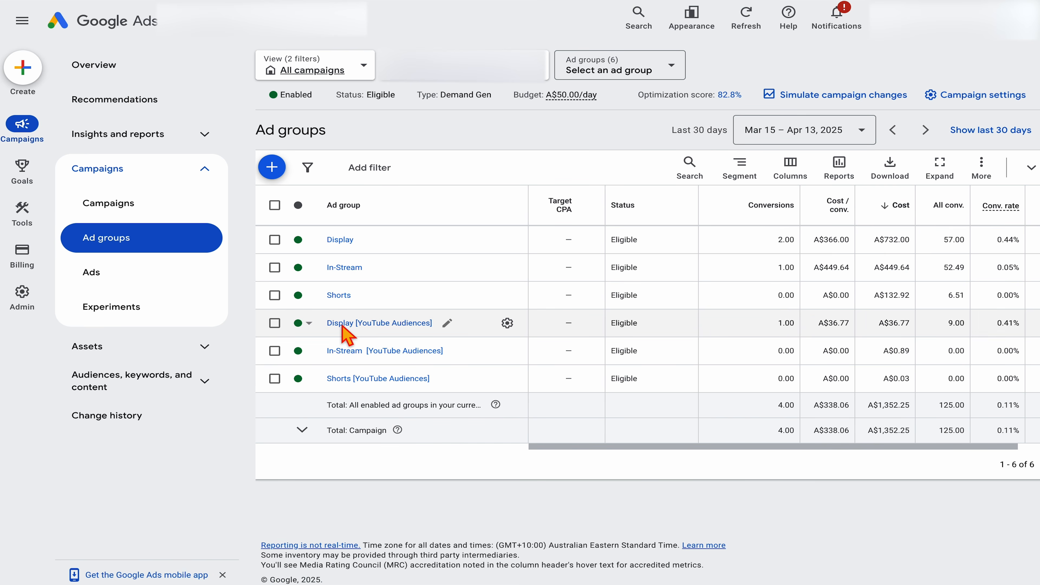
- Inspect the YouTube GAds Tutorials custom segment used by the existing Display [YouTube Audiences] ad group, then close it
left_click(511, 326)
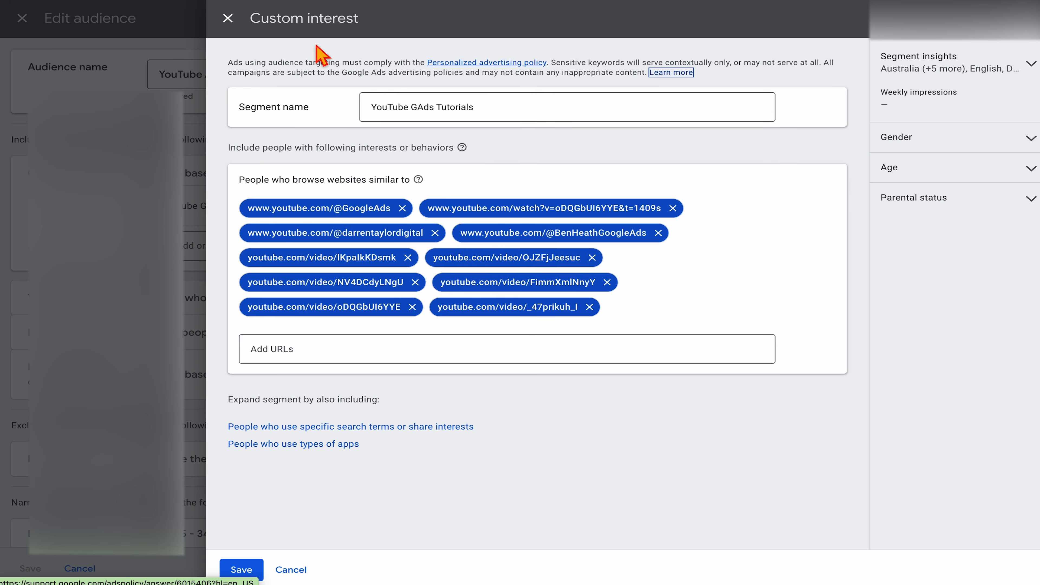
left_click(228, 19)
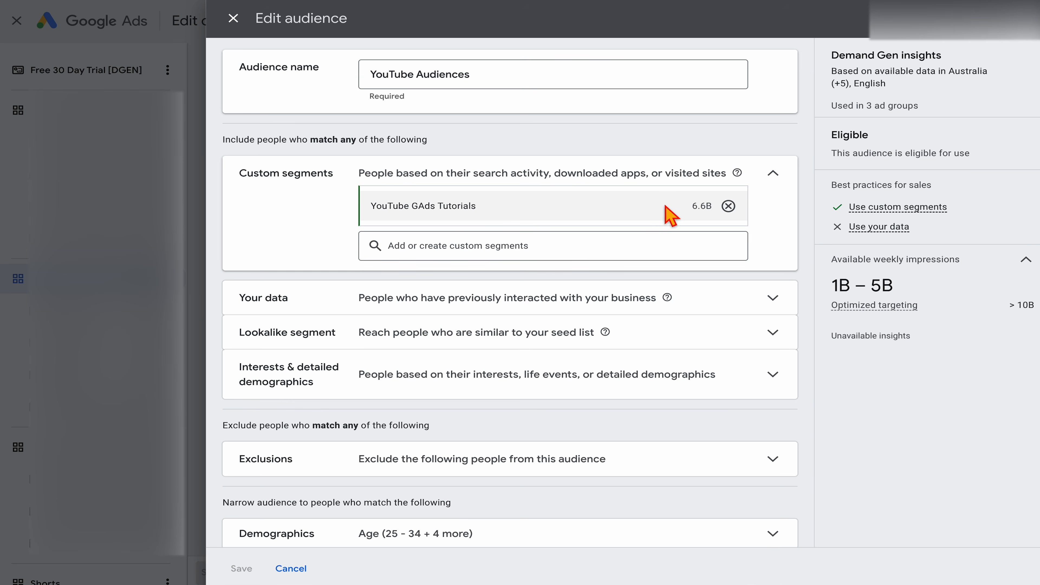
mouse_move(691, 208)
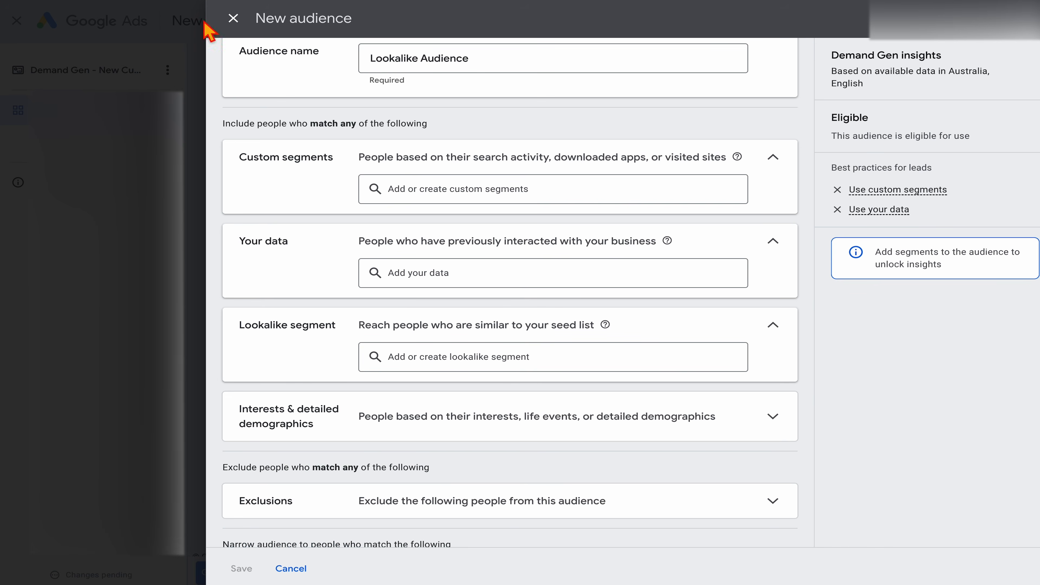
- Look through the new audience's options for your data segments and for interests and detailed demographics
left_click(421, 275)
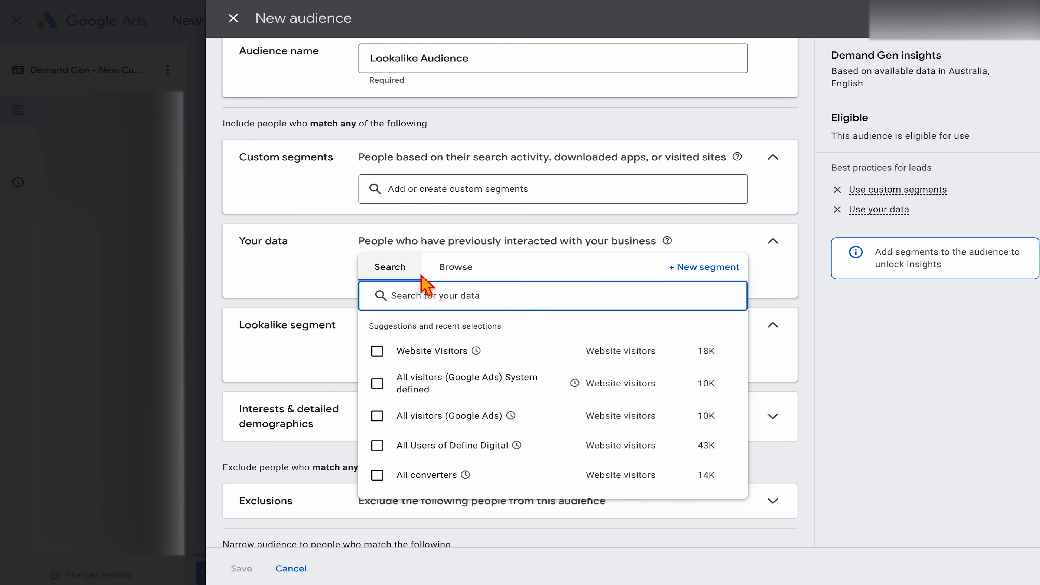
left_click(325, 261)
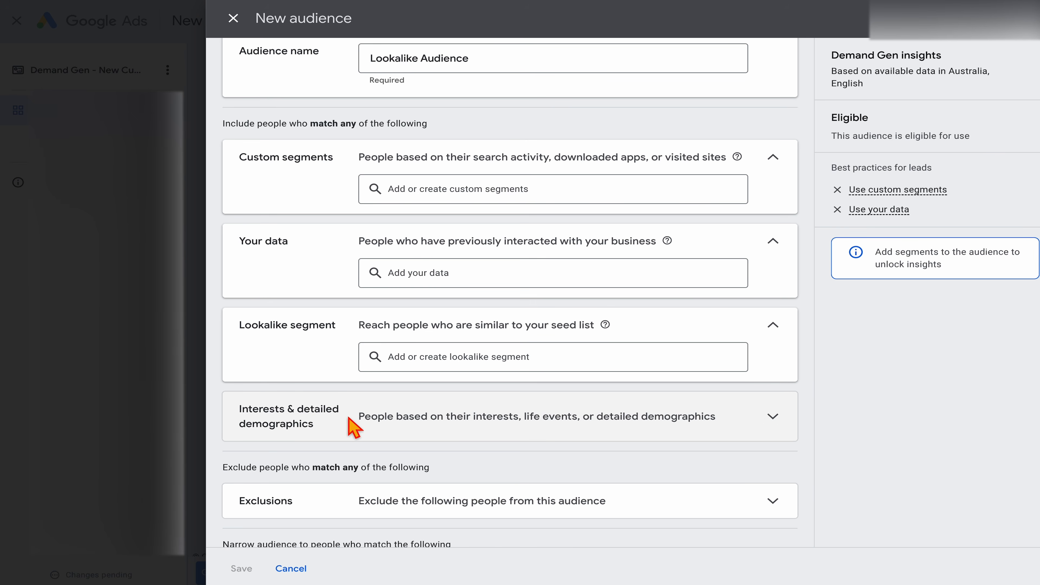
left_click(391, 426)
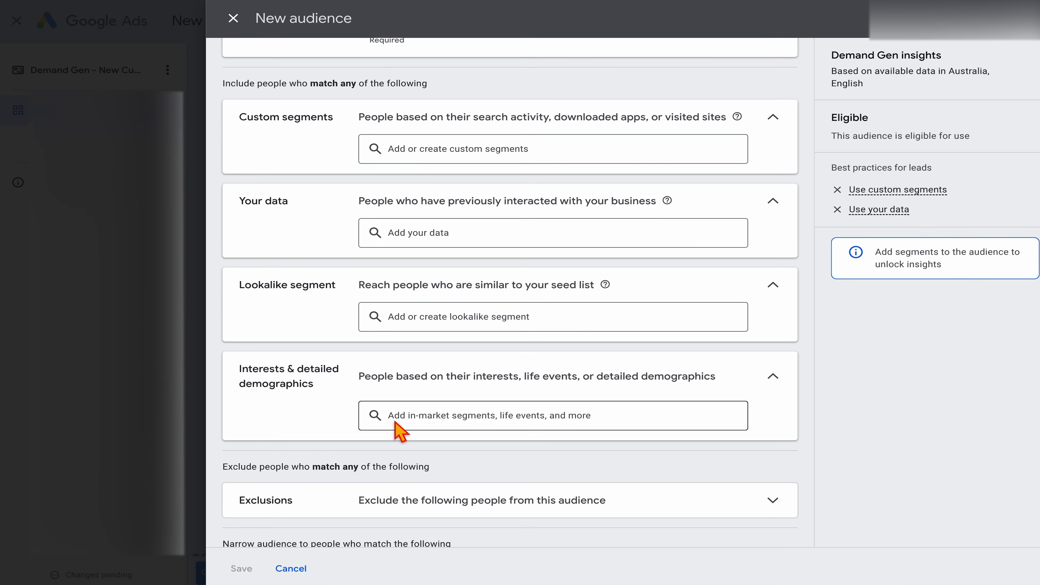
left_click(423, 422)
scroll(420, 427, "down", 1)
scroll(423, 428, "up", 1)
left_click(357, 296)
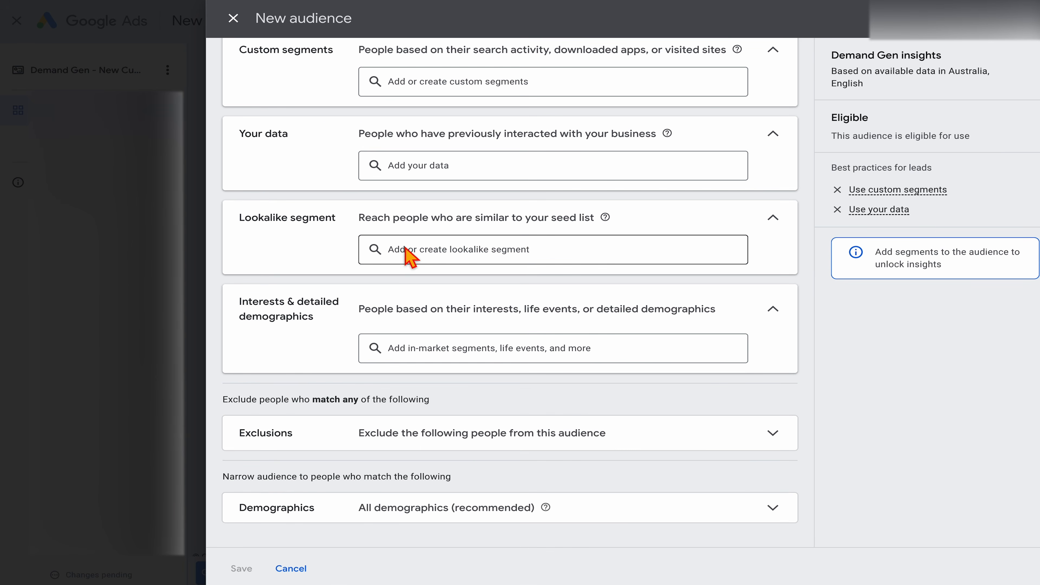
- Create a lookalike segment named "Customers lookalike" with DDA Purchasers 23-24 and All converters as seed lists
left_click(423, 254)
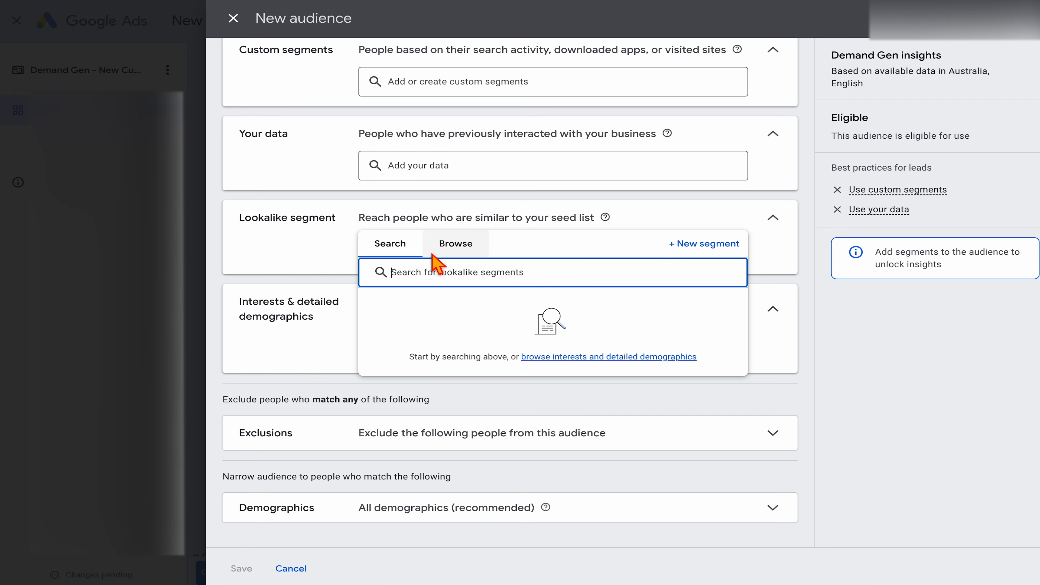
left_click(705, 243)
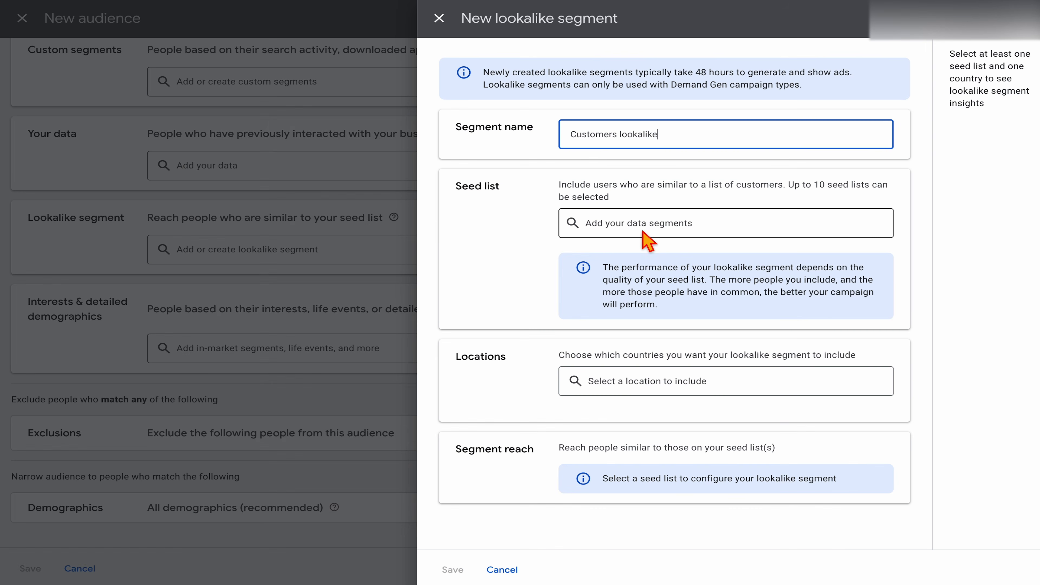
left_click(637, 223)
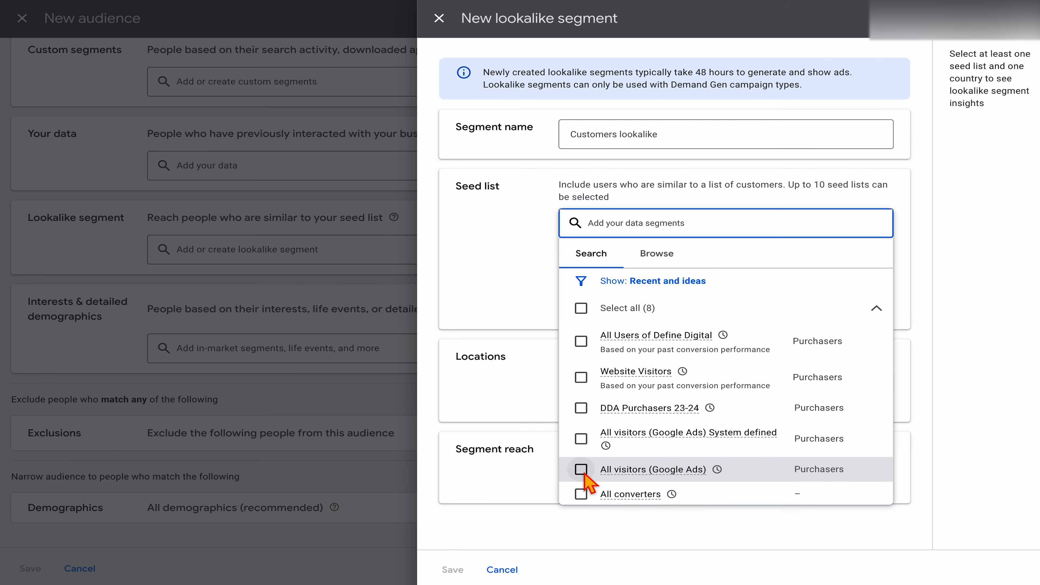
left_click(580, 409)
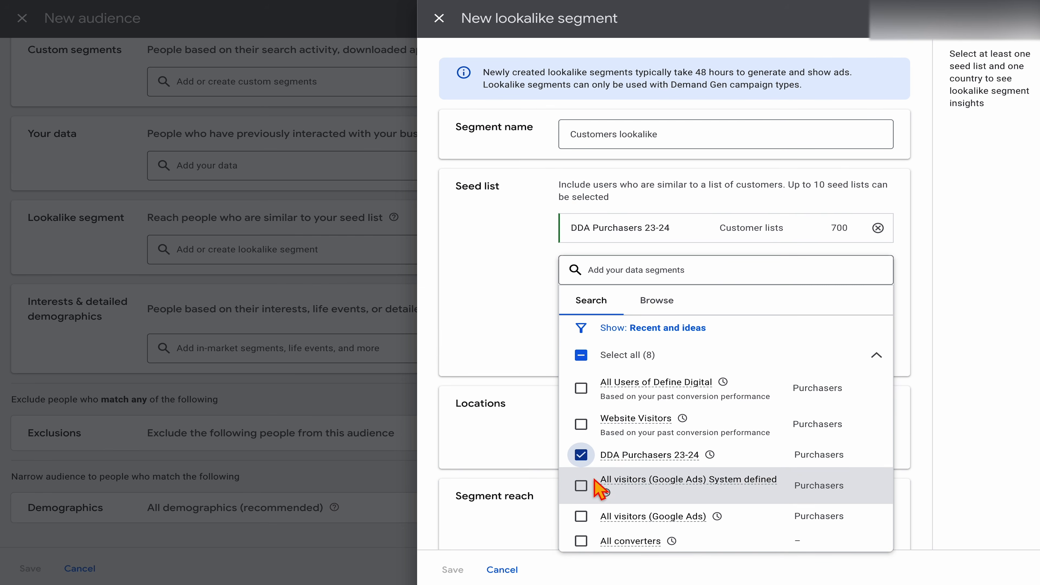
scroll(598, 493, "down", 1)
left_click(584, 496)
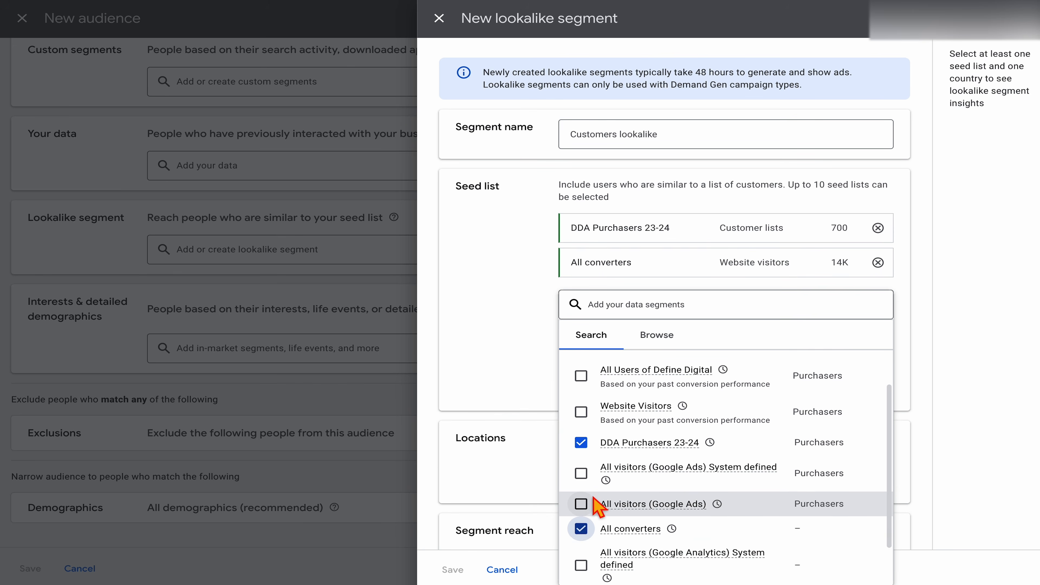
- Add Website Visitors to the seed list, include United States as the location, and save the lookalike segment
scroll(593, 504, "down", 1)
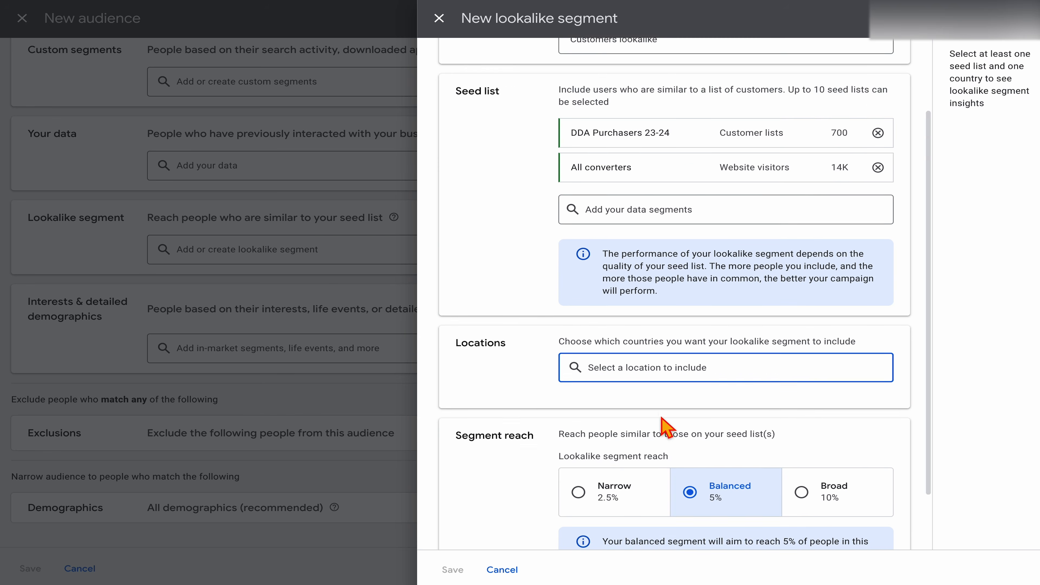
scroll(659, 417, "down", 2)
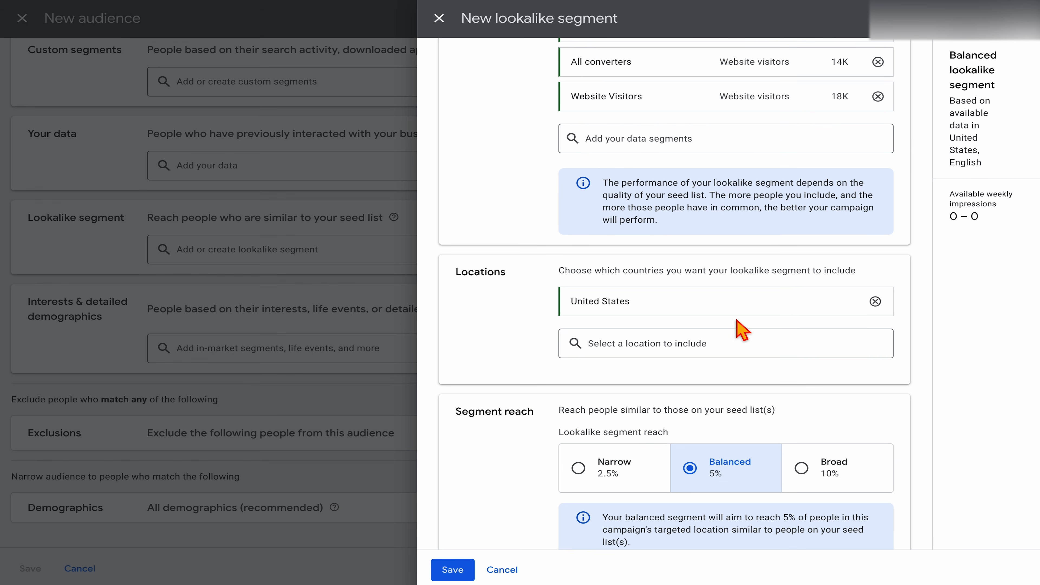
scroll(737, 327, "up", 5)
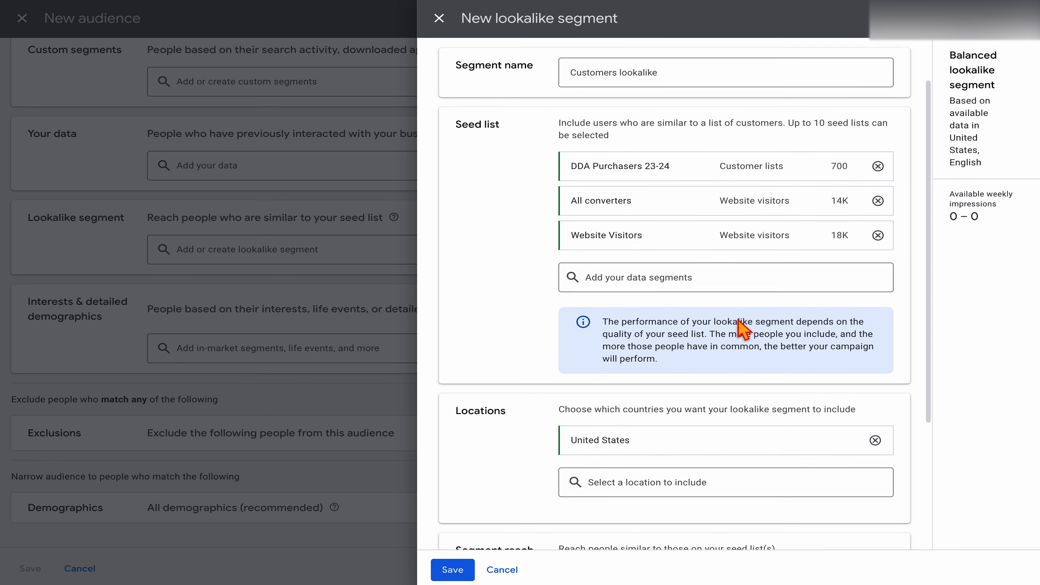
scroll(744, 329, "down", 6)
left_click(442, 576)
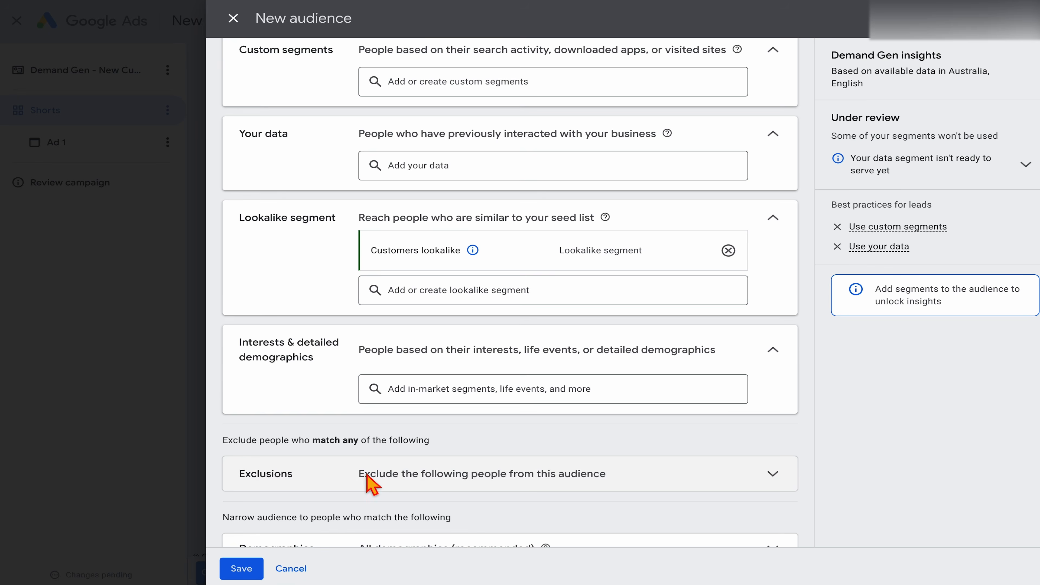
- Review the new audience's settings and save it to the Shorts ad group
scroll(364, 472, "down", 1)
scroll(364, 473, "up", 4)
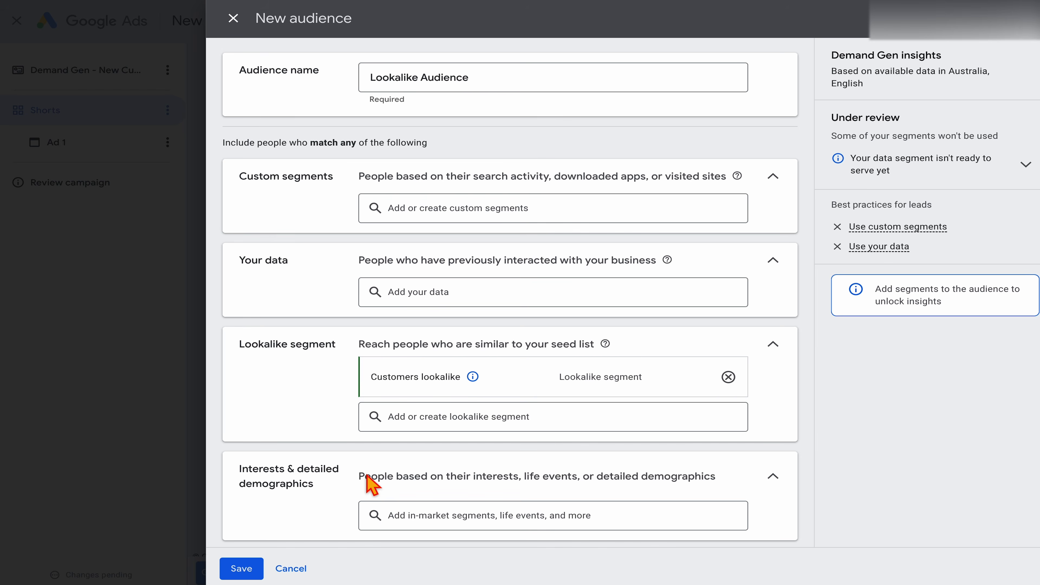
left_click(241, 568)
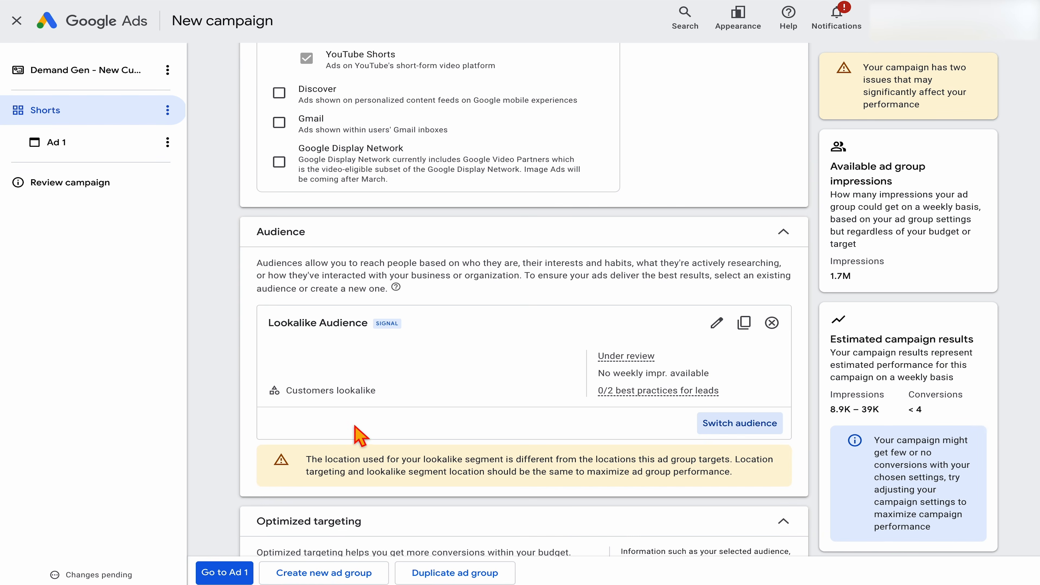
- Make the Shorts ad group's first ad a video ad and name it "Testimonial"
scroll(355, 426, "down", 4)
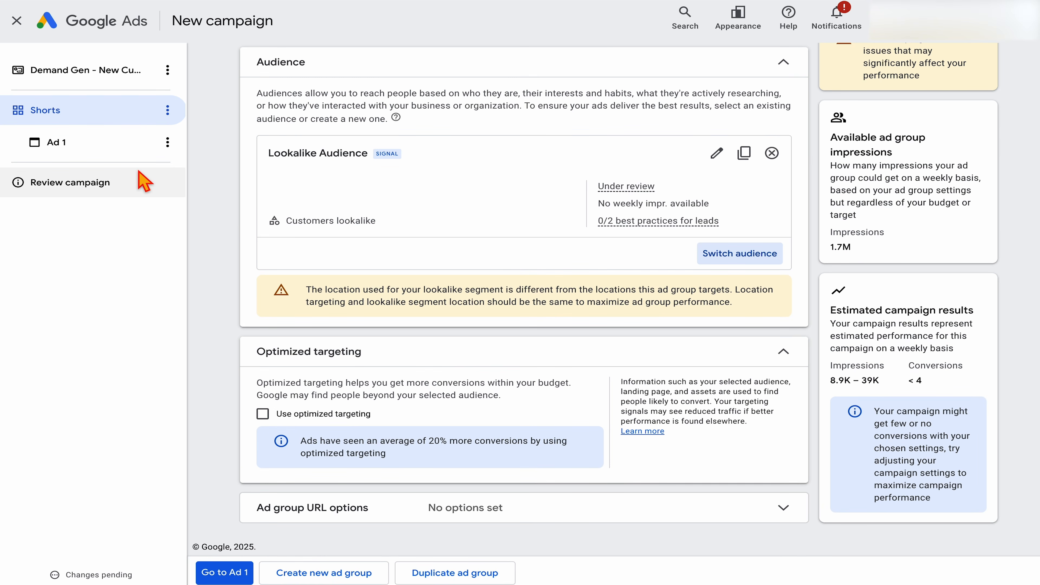
left_click(90, 152)
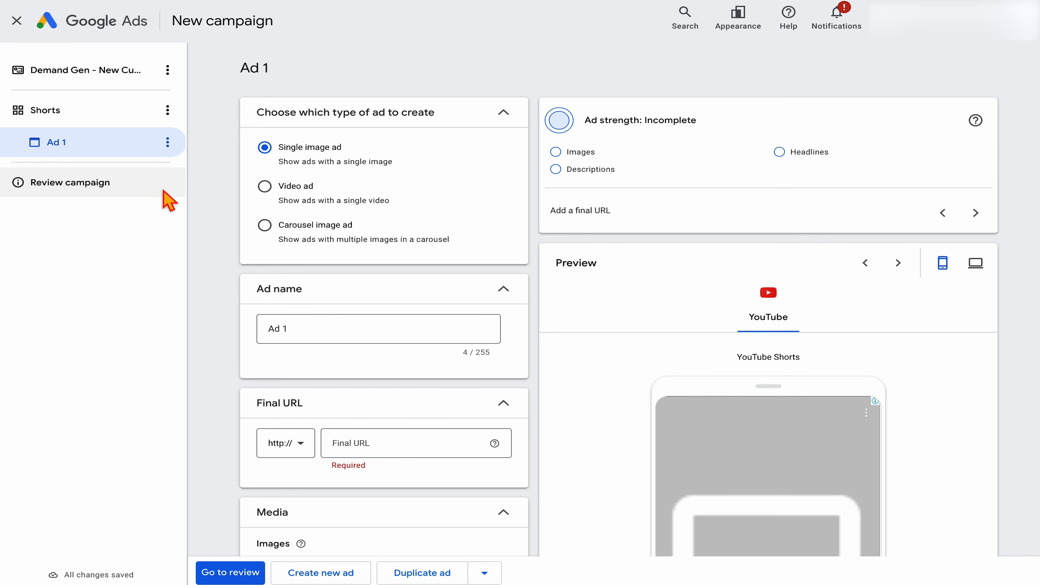
left_click(296, 186)
left_click(308, 335)
triple_click(309, 336)
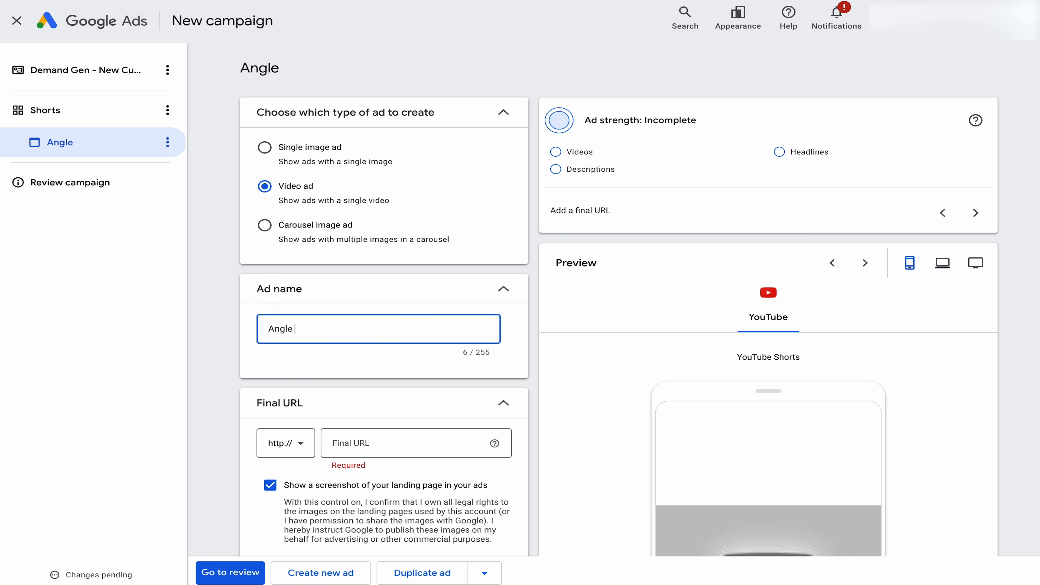
type("Angle")
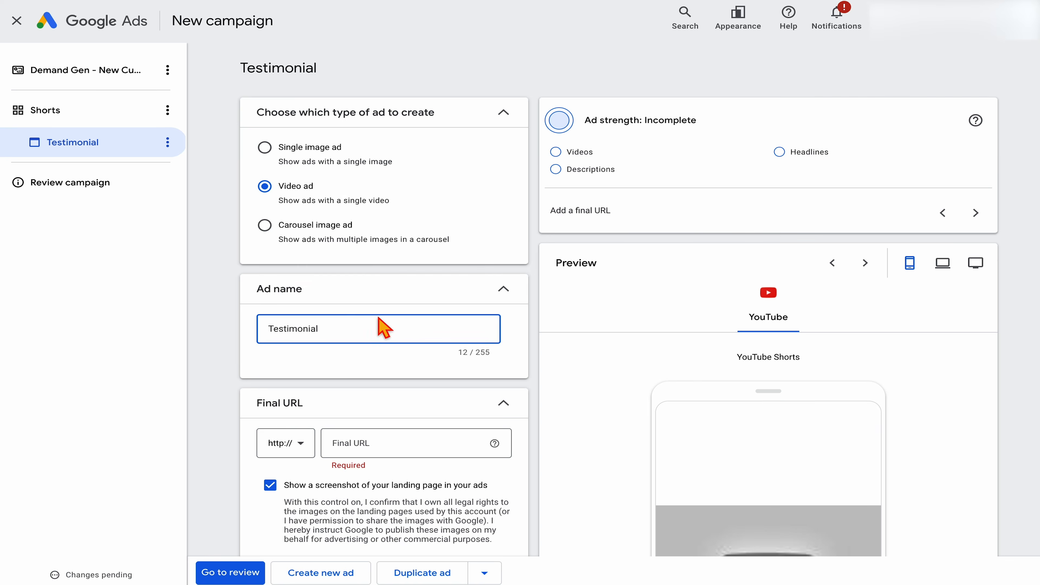
scroll(378, 325, "down", 5)
left_click(349, 412)
type("https://www.youtube.com/watch?v=ZZc8y_mM_zw")
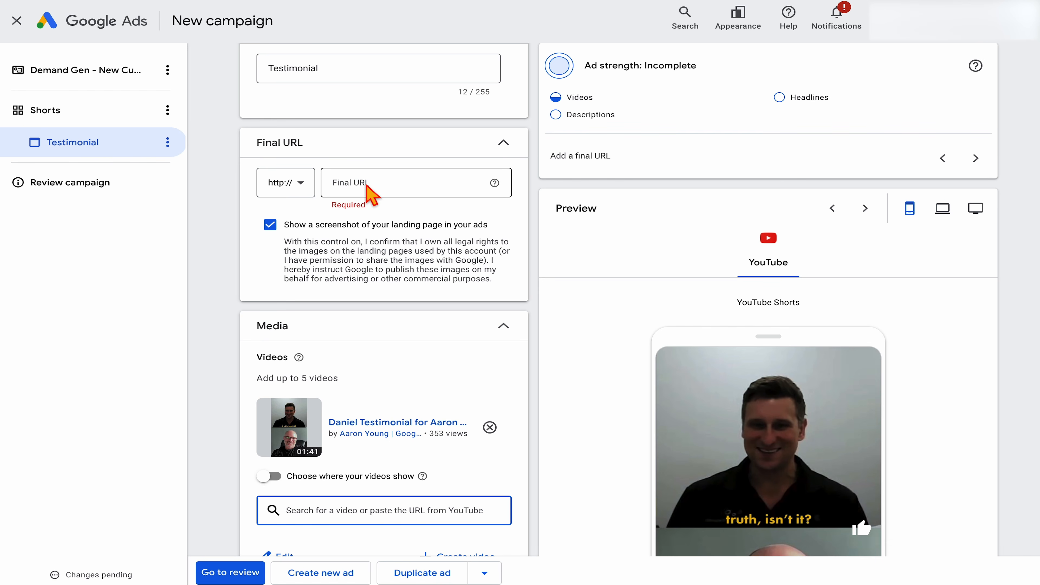
left_click(270, 224)
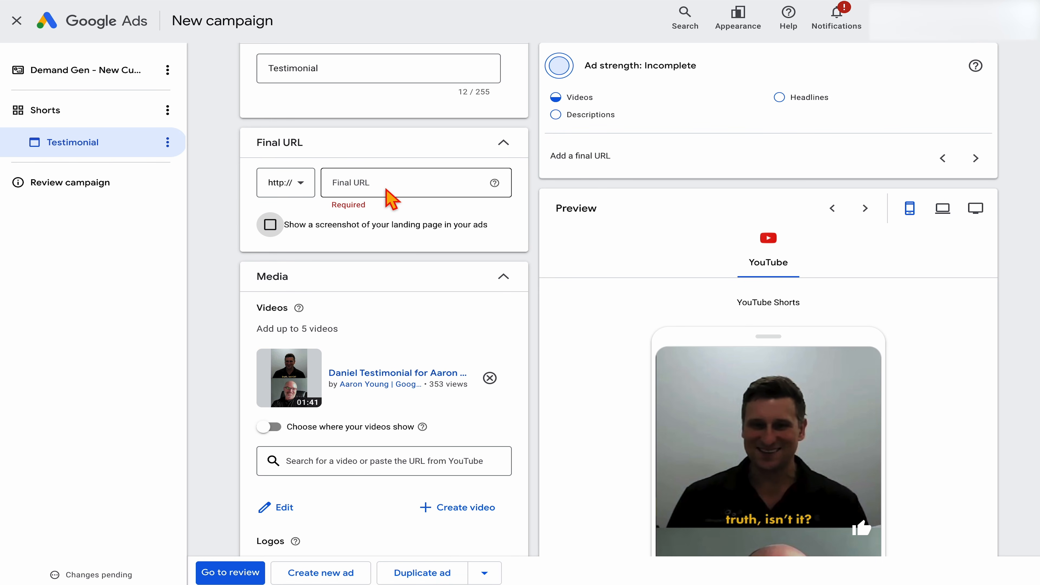
scroll(303, 426, "down", 2)
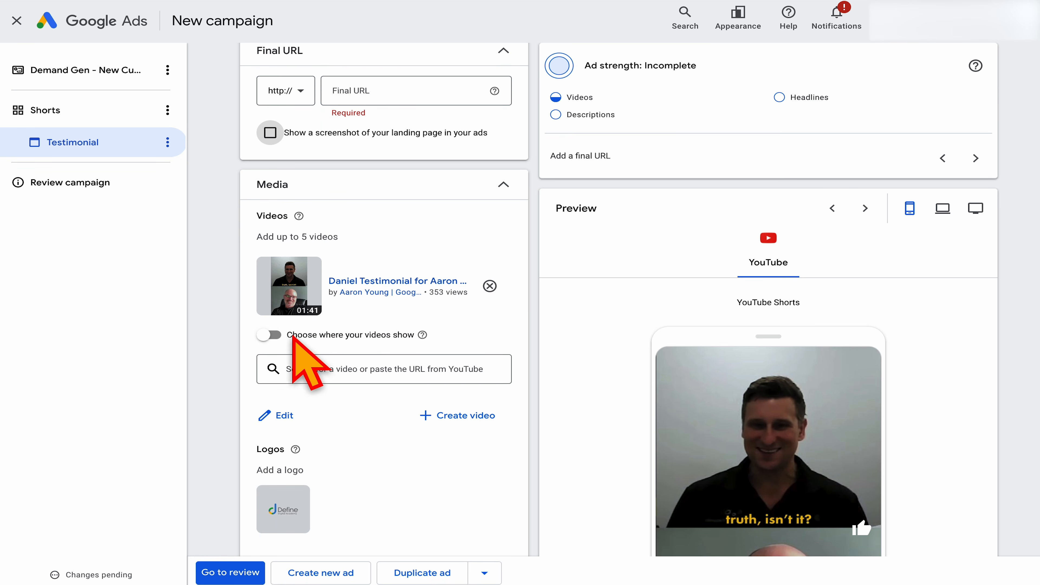
- Enable choosing where the ad's video shows and limit it to Shorts, excluding In-stream and In-feed
left_click(271, 335)
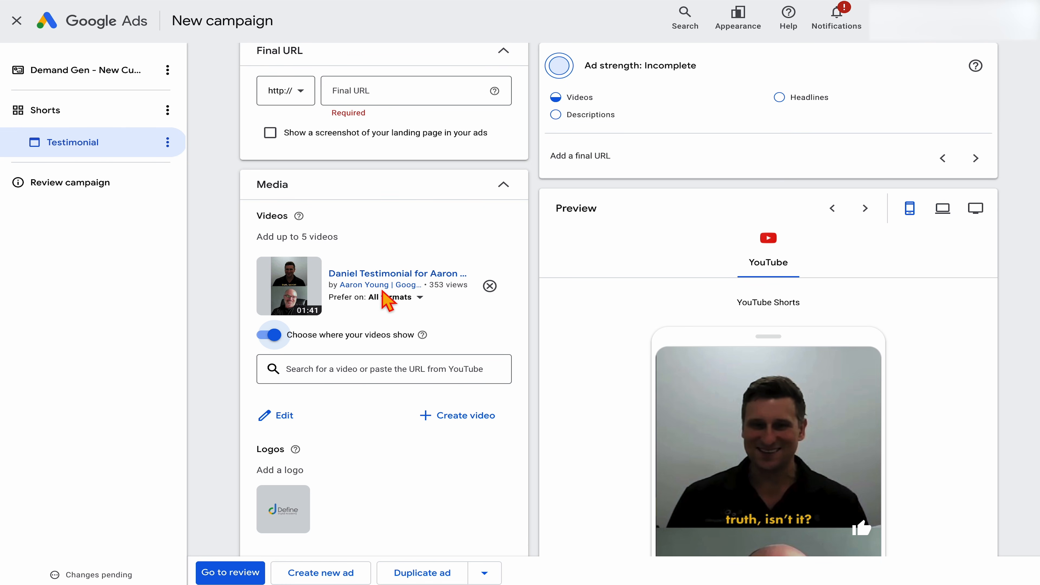
left_click(387, 302)
left_click(406, 324)
left_click(383, 400)
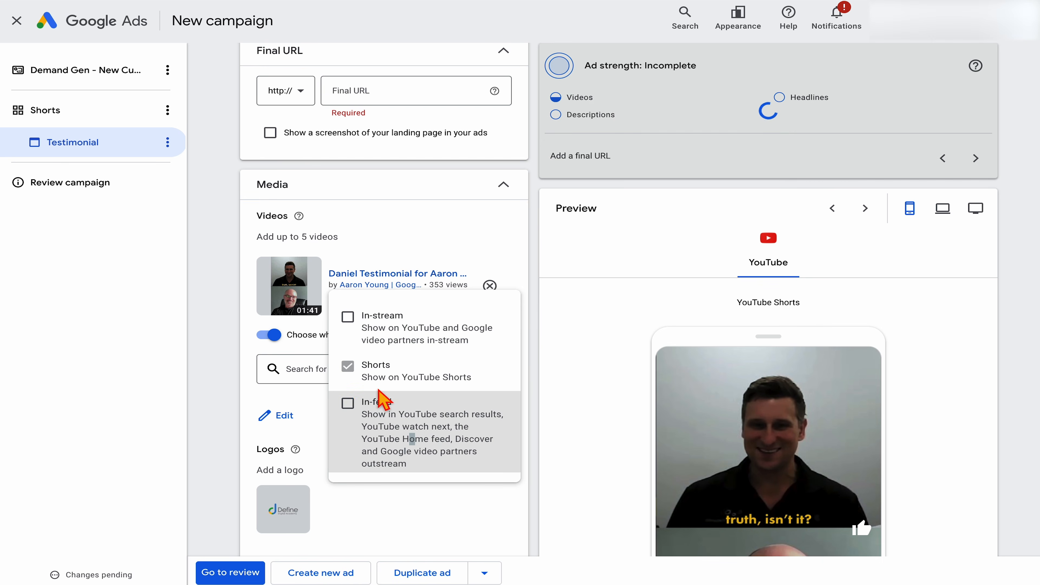
left_click(330, 408)
- Check the Testimonial ad's headline, description, call-to-action, business name and sitelink sections and proceed to the campaign review
scroll(297, 438, "down", 2)
scroll(291, 409, "down", 10)
left_click(293, 464)
scroll(296, 467, "down", 2)
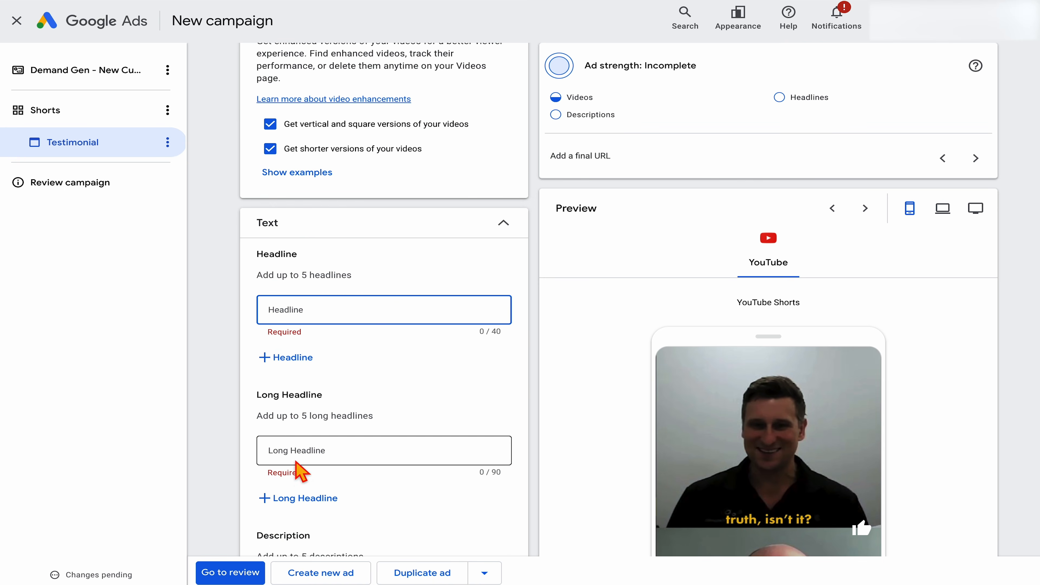
scroll(301, 471, "down", 10)
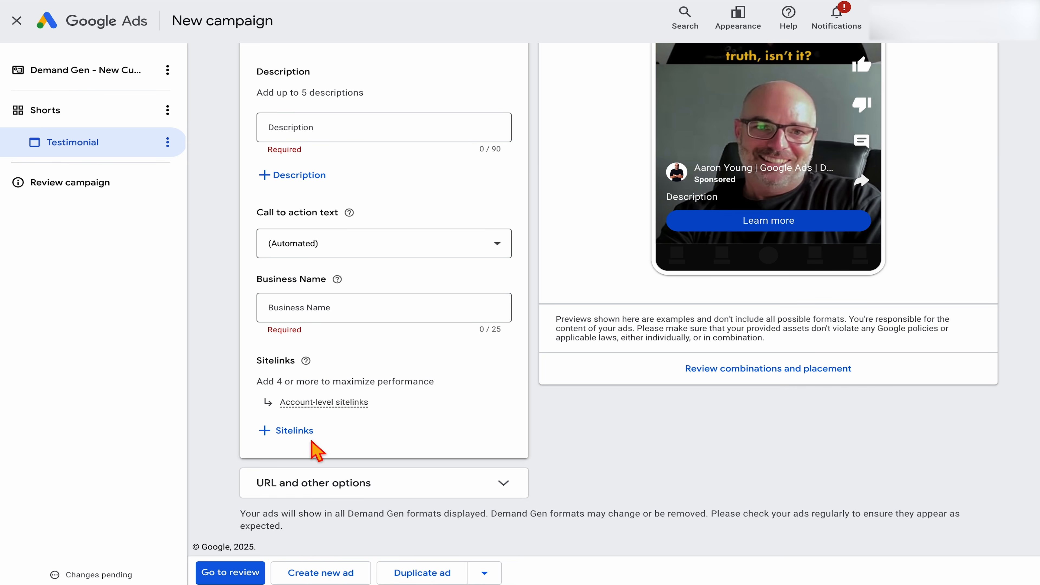
left_click(230, 572)
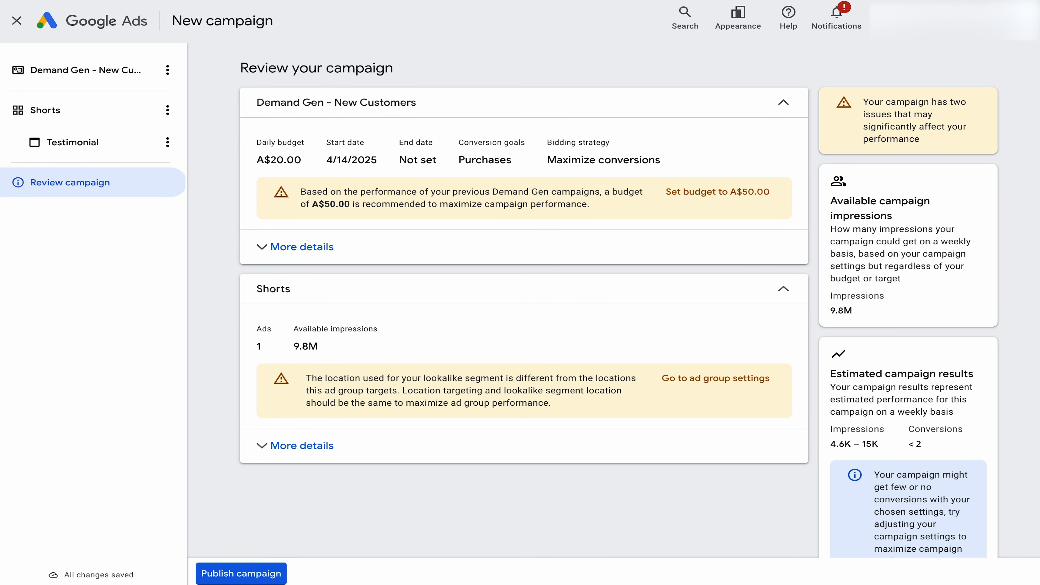
- Switch to the existing Free 30 Day Trial [DGEN] campaign and duplicate its "Get Your Google Ads Questions Answered" video ad
left_click(250, 1)
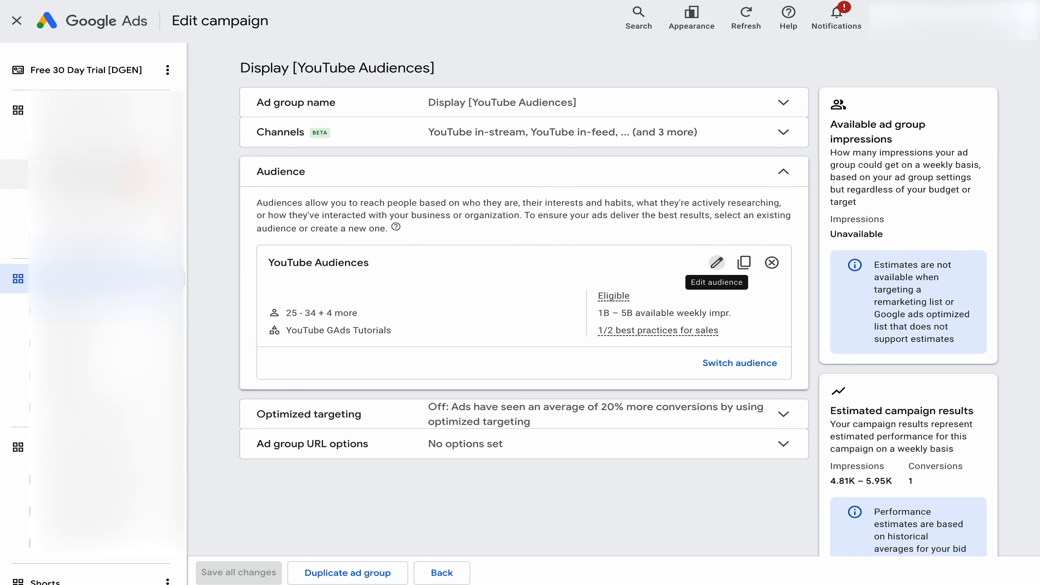
left_click(168, 142)
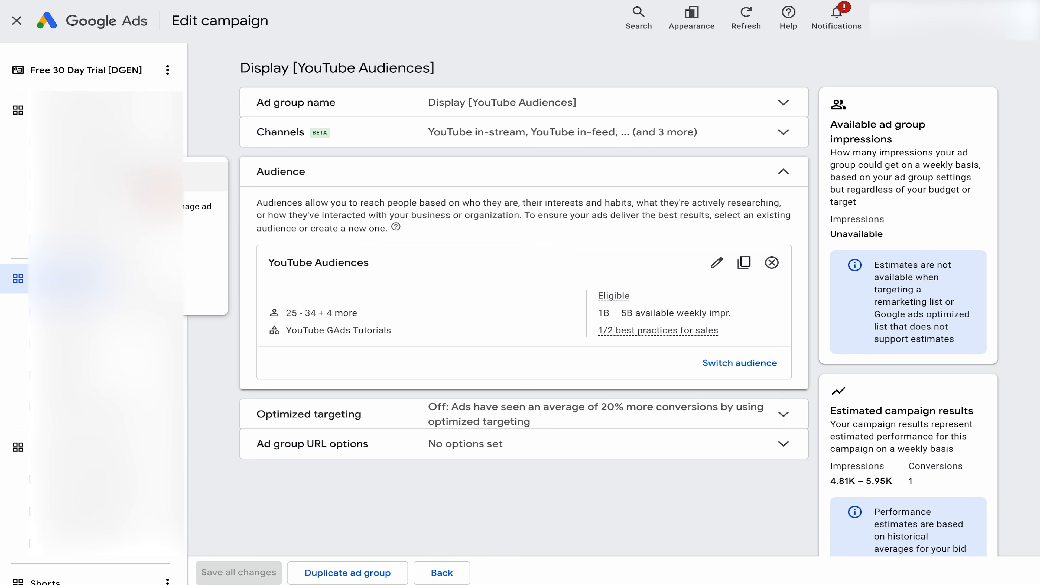
left_click(205, 176)
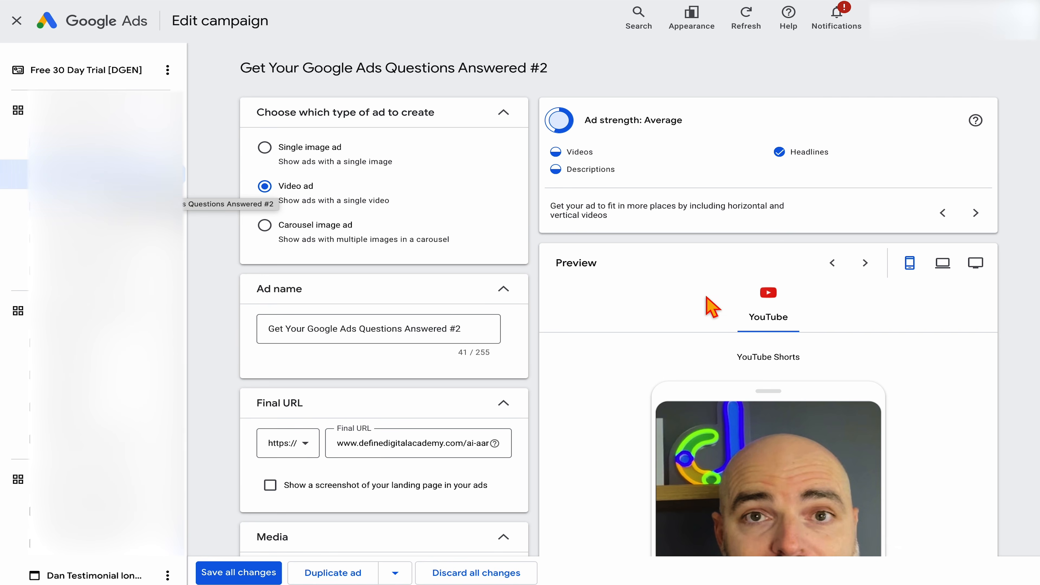
scroll(671, 320, "down", 2)
scroll(655, 324, "down", 2)
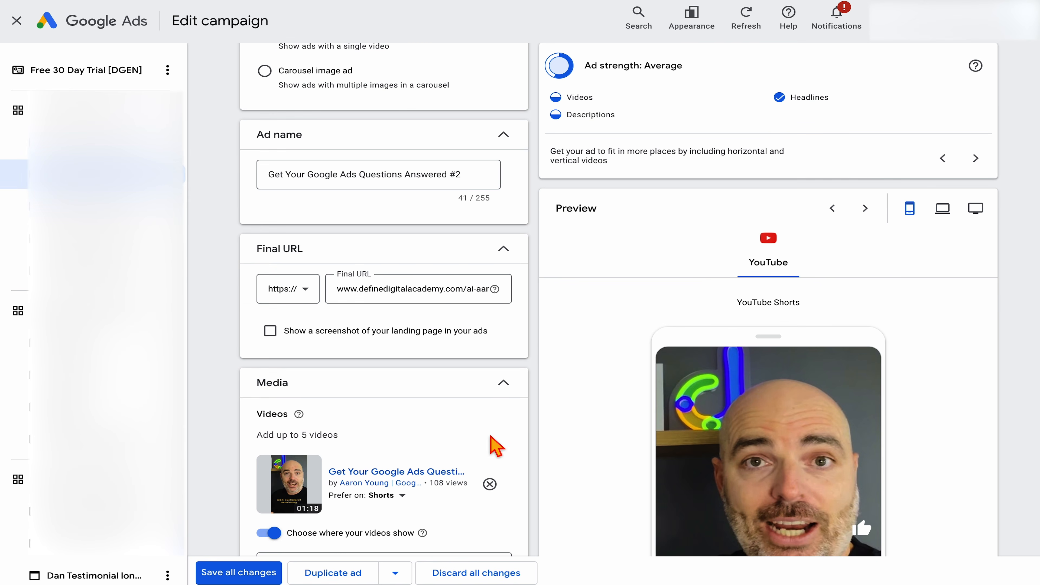
scroll(498, 451, "down", 3)
scroll(639, 448, "down", 3)
scroll(631, 444, "up", 2)
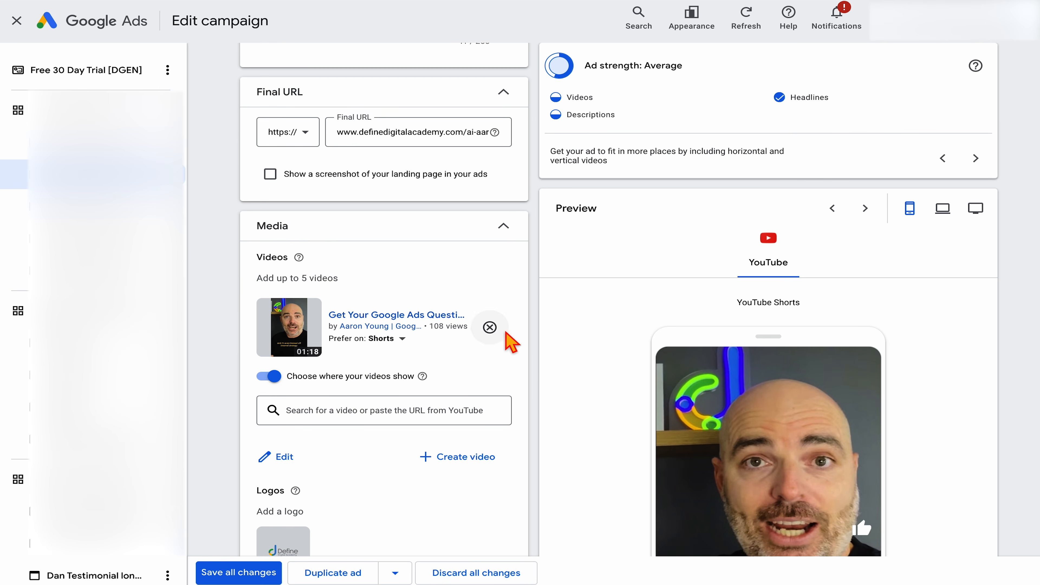
- Replace the duplicated ad's video with the 1:41 vertical testimonial from the asset library and check the copied headlines
left_click(490, 328)
left_click(378, 313)
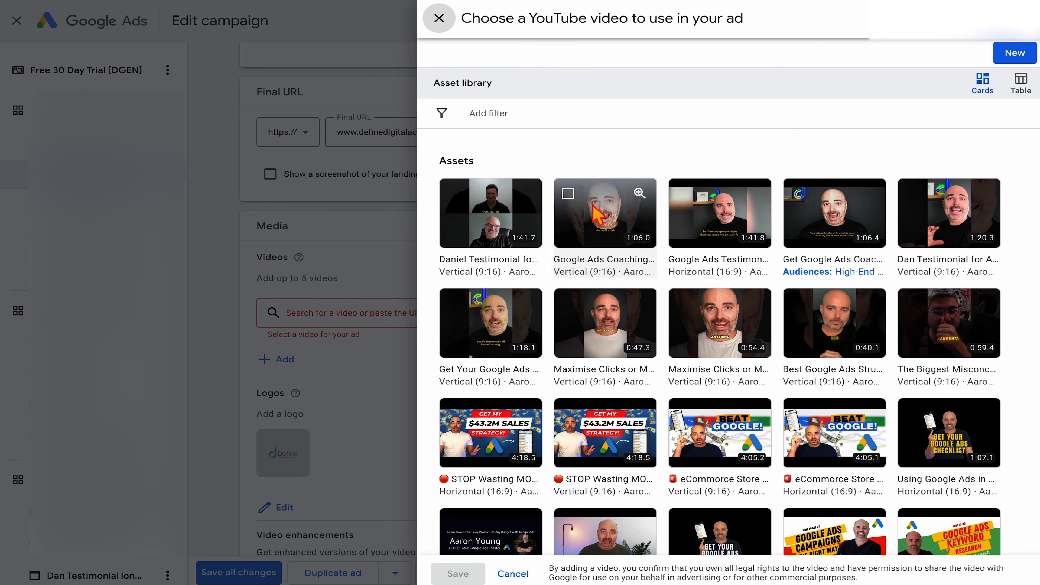
left_click(505, 209)
left_click(457, 574)
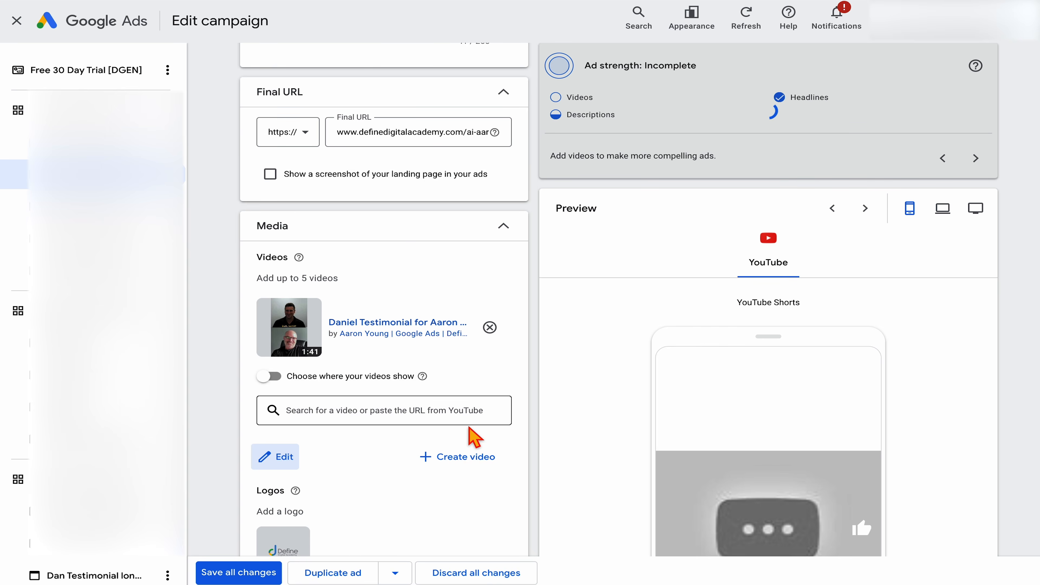
scroll(467, 433, "down", 10)
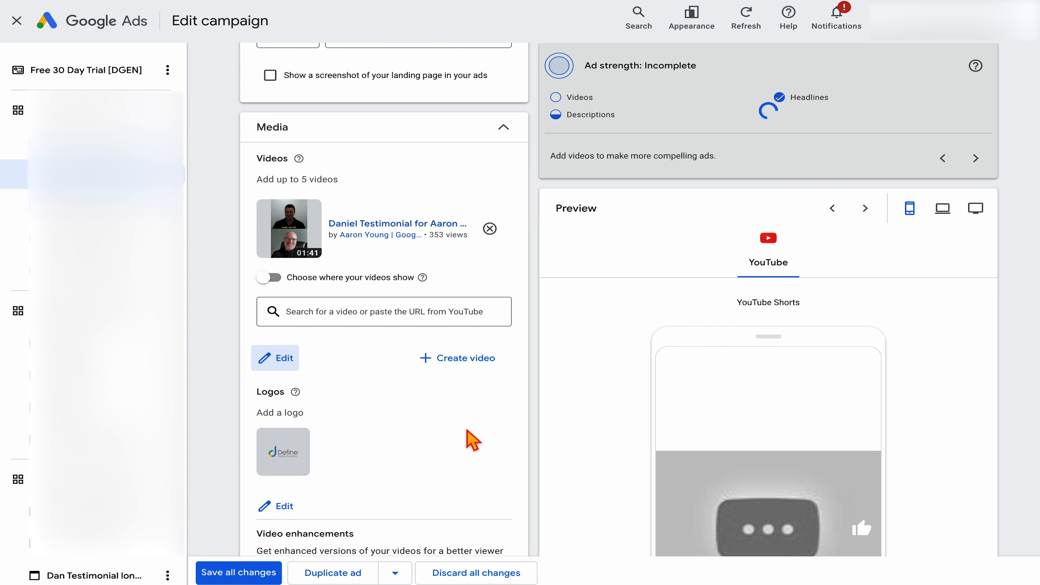
scroll(471, 440, "down", 3)
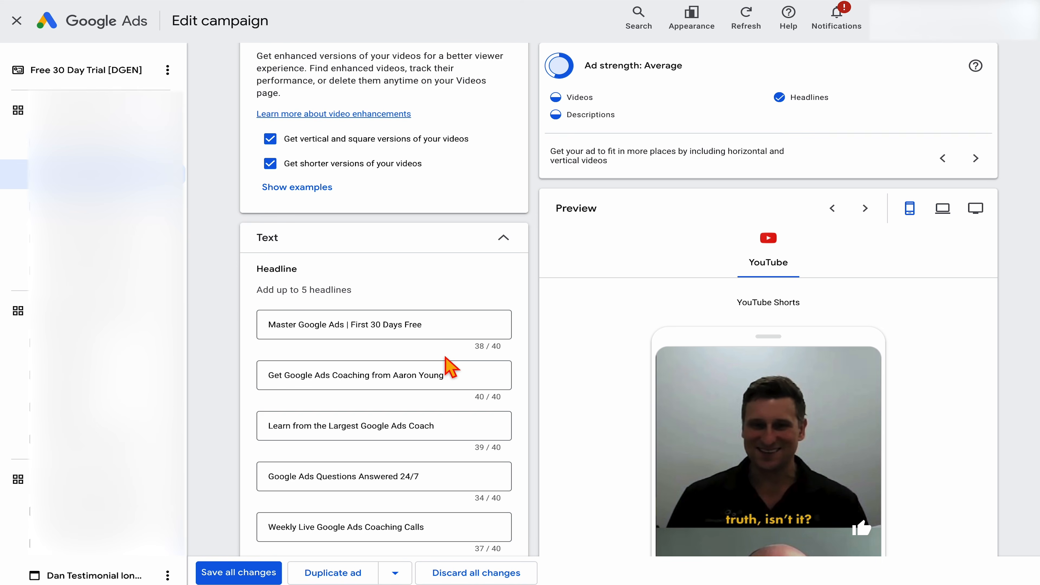
scroll(449, 366, "down", 3)
scroll(449, 371, "down", 2)
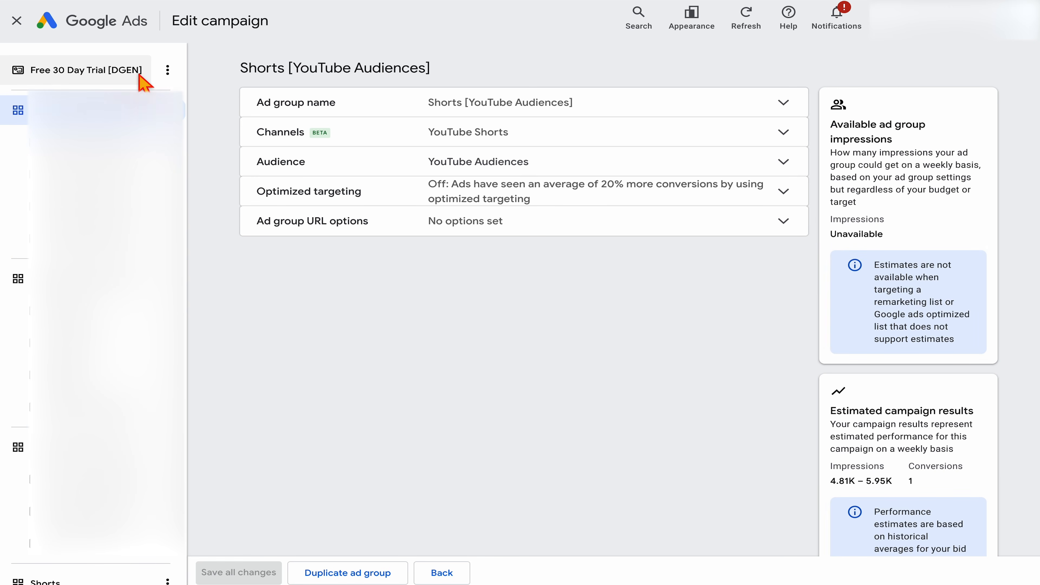
- Return to the ad groups list, select the Shorts ad group and view its bulk edit options without applying any
left_click(120, 80)
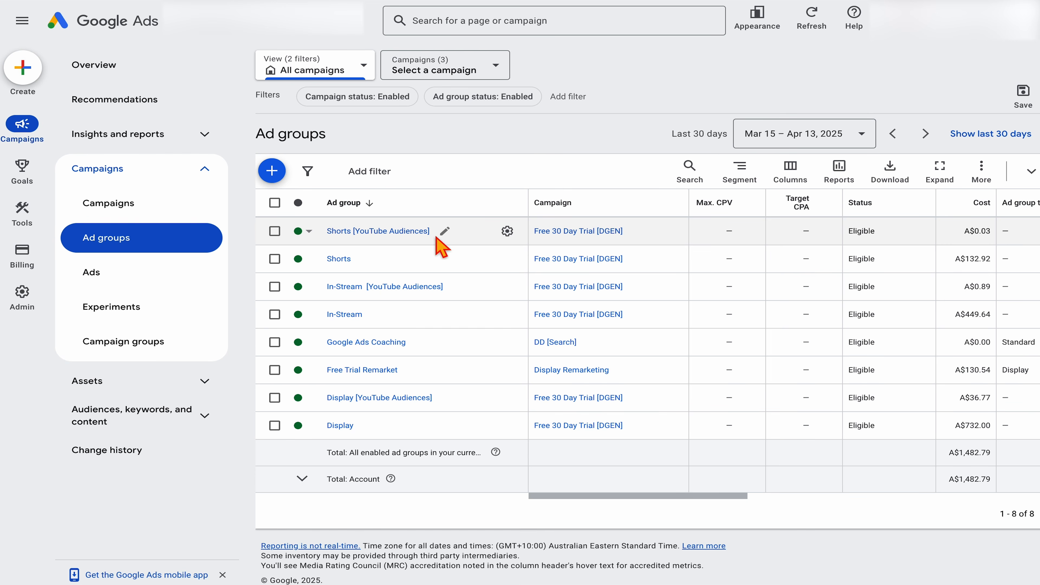
left_click(272, 264)
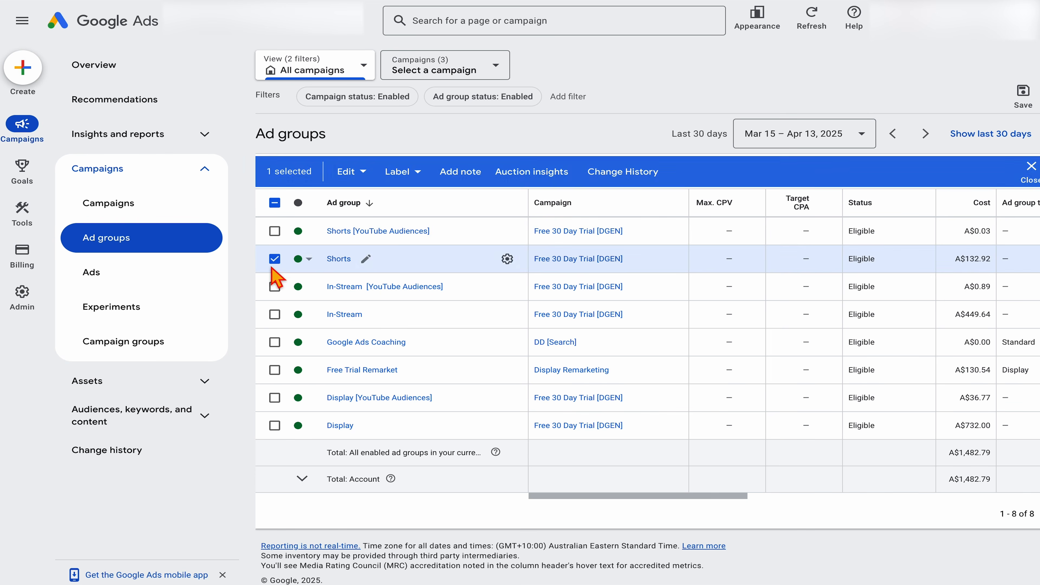
left_click(352, 171)
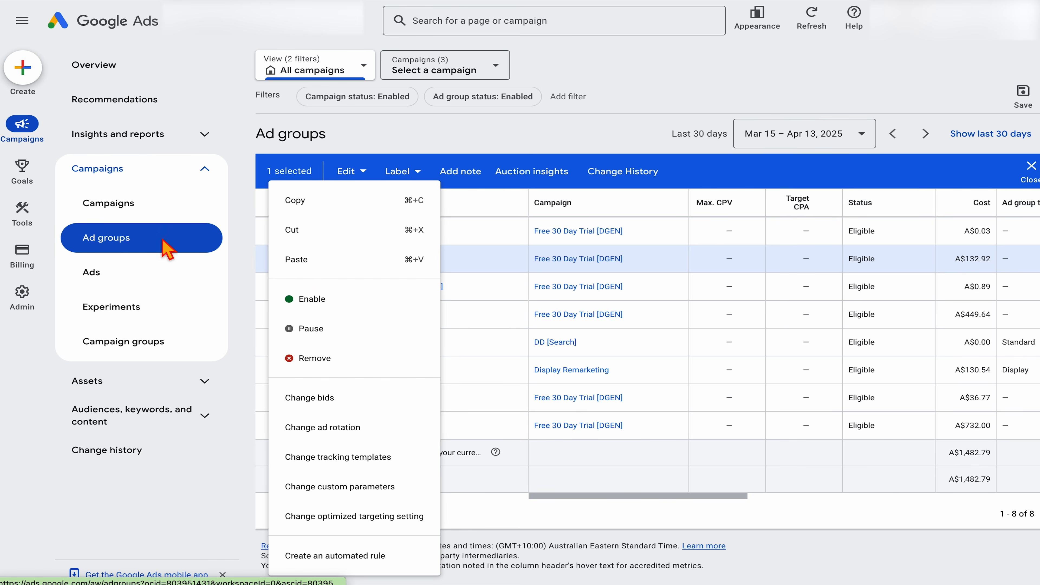
left_click(176, 249)
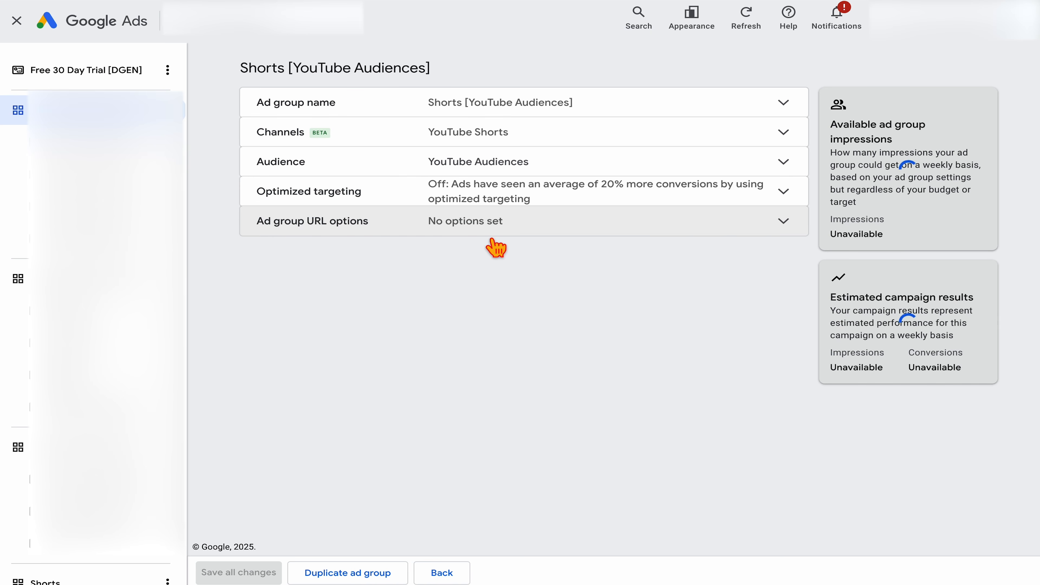
- Inspect the media of the Hail Marys image ad in the Display [YouTube Audiences] ad group and close the campaign editor
left_click(70, 282)
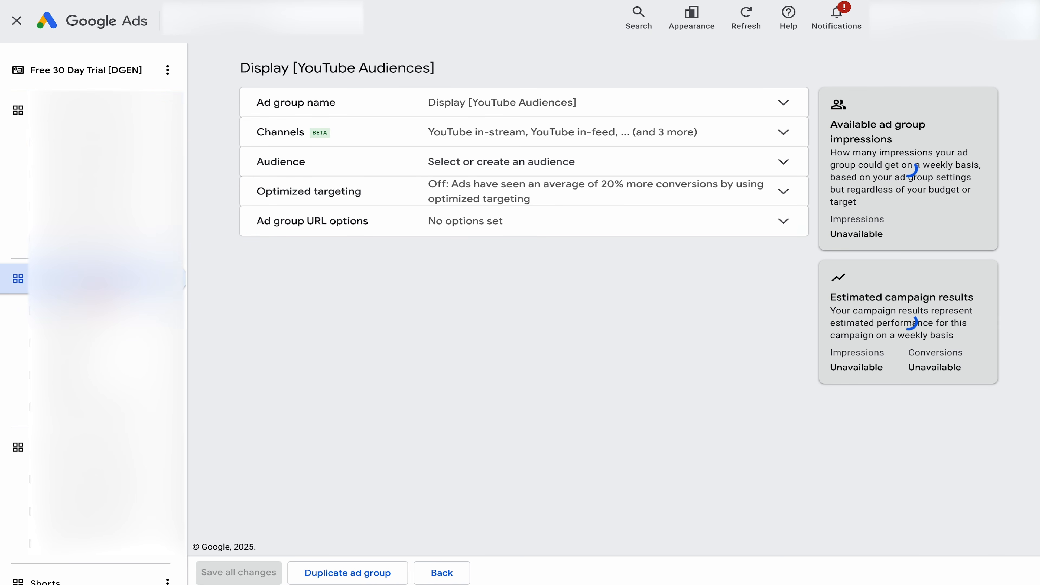
left_click(88, 312)
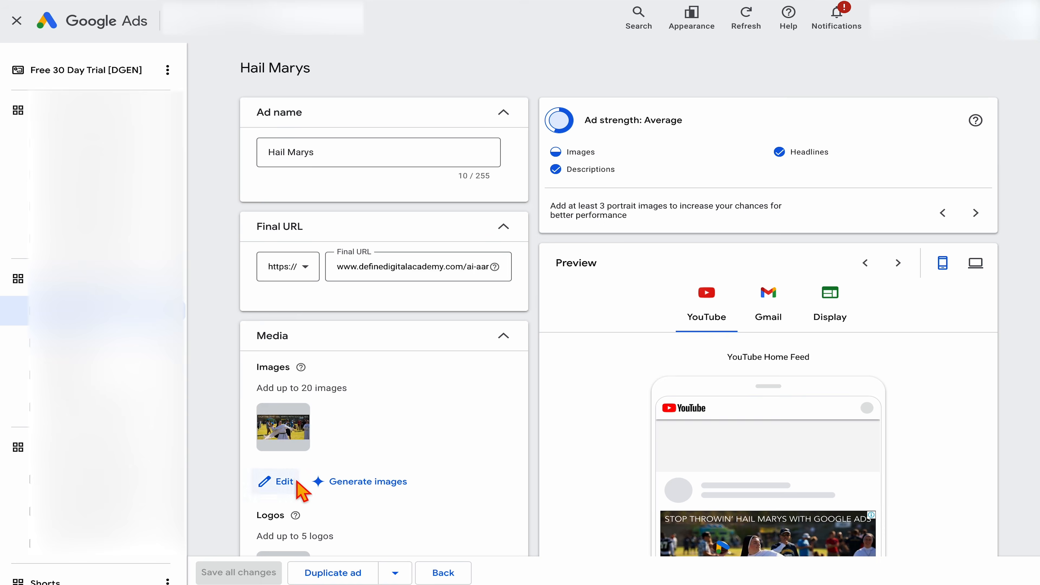
left_click(280, 482)
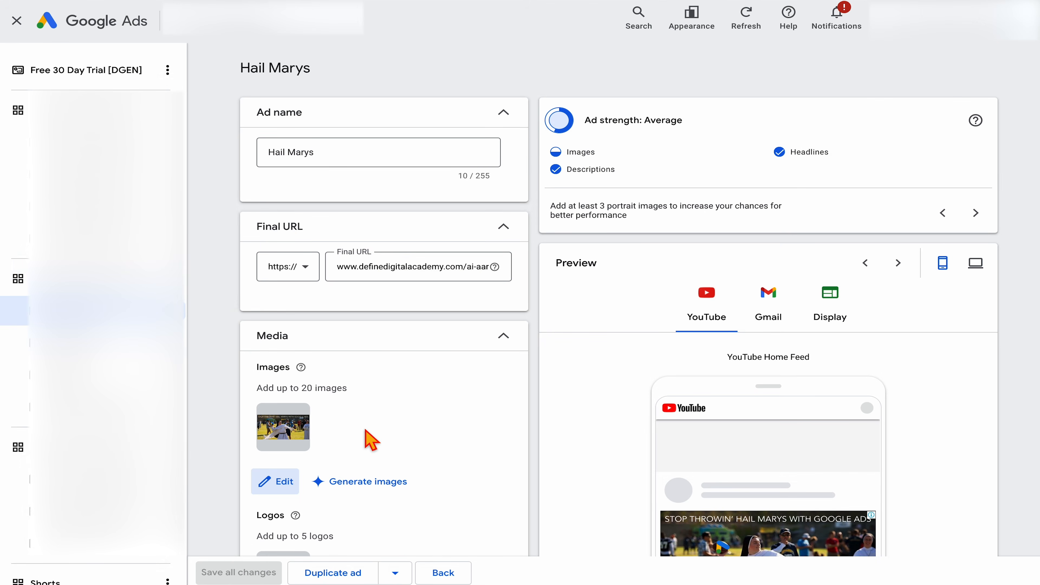
scroll(370, 440, "down", 4)
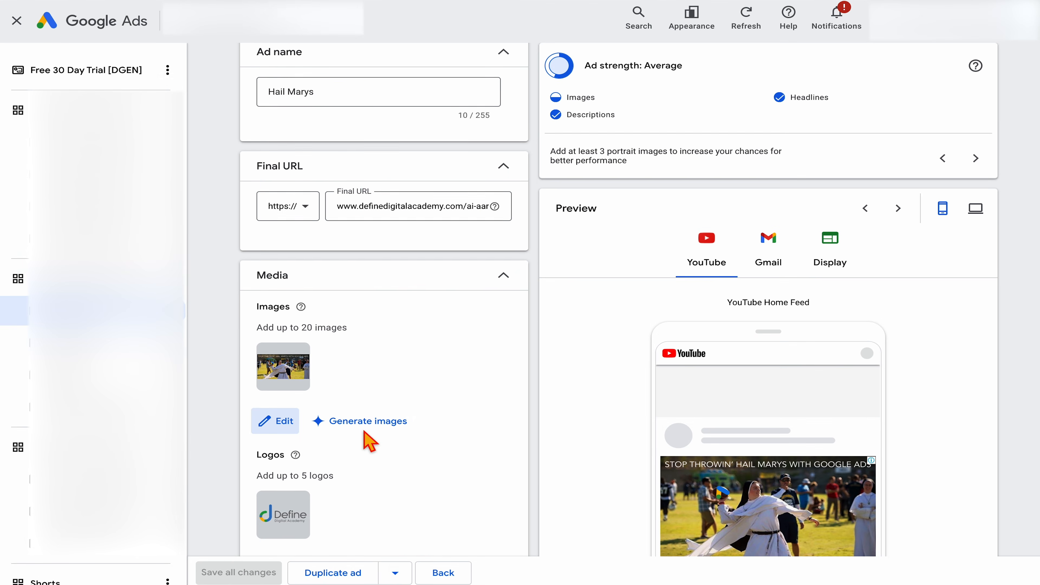
left_click(17, 21)
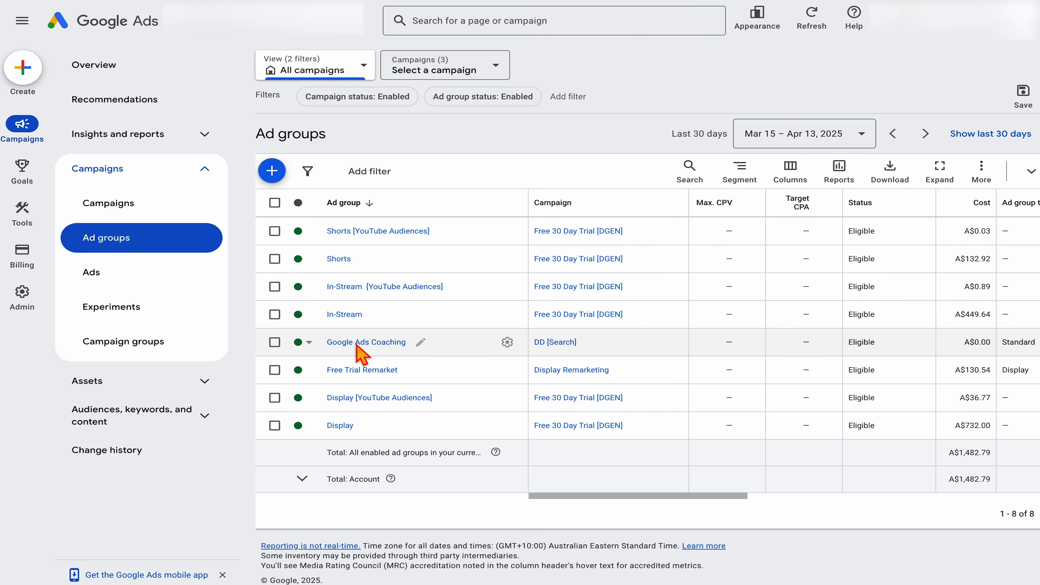